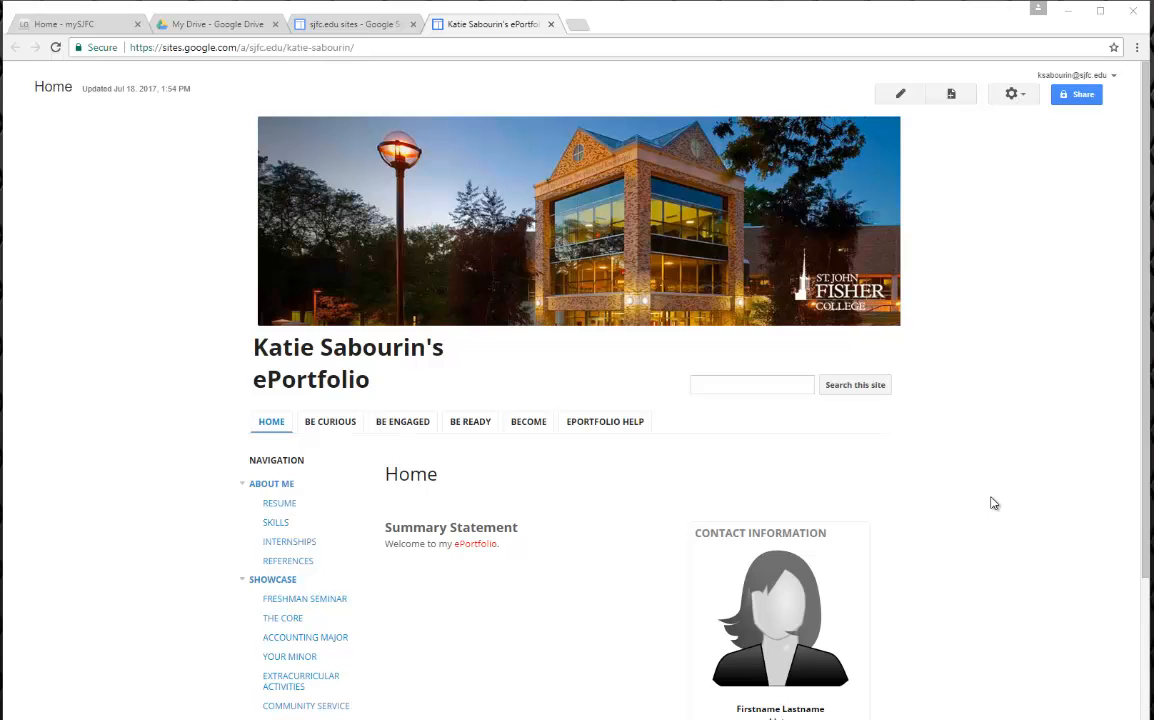
# Step: Create a new page named "Athletics" from the Showcase page, placing it under Showcase
pyautogui.scroll(-3, 993, 503)
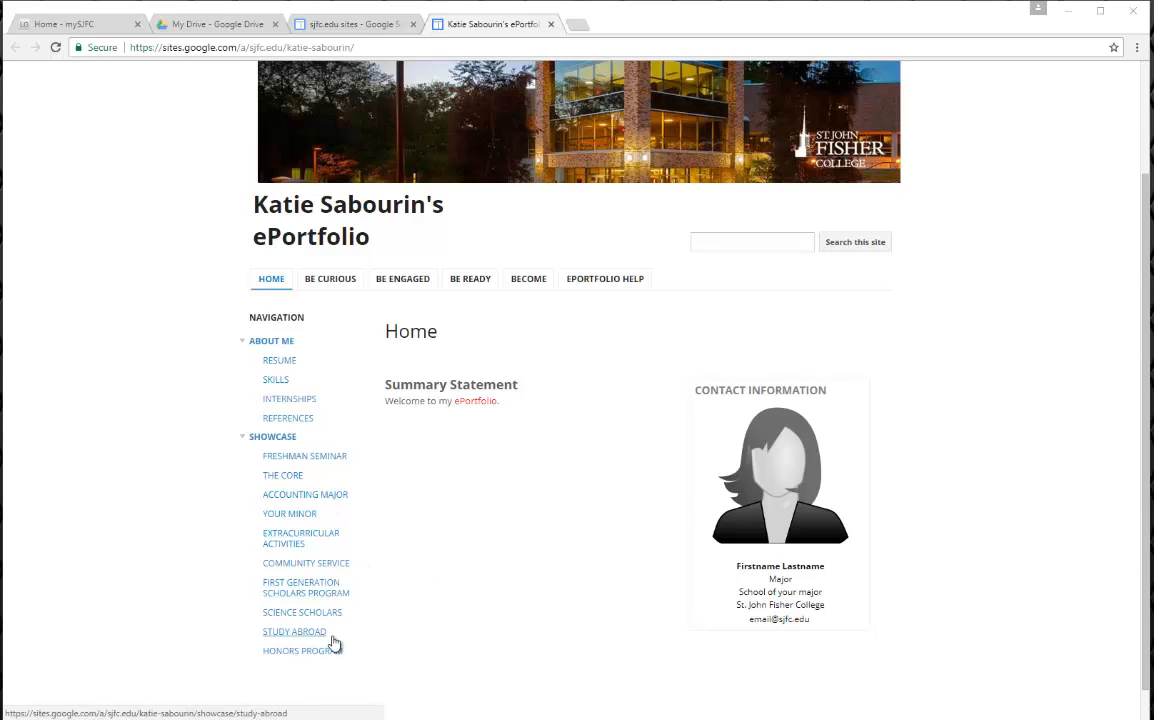
pyautogui.click(285, 437)
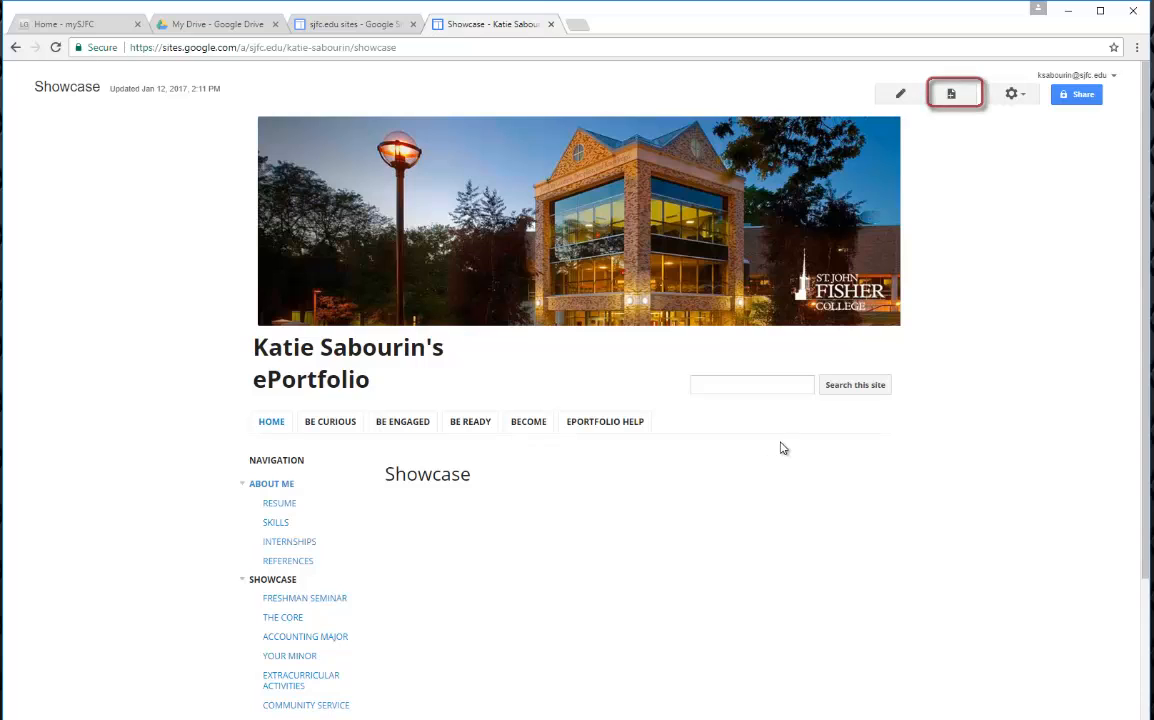
pyautogui.click(957, 96)
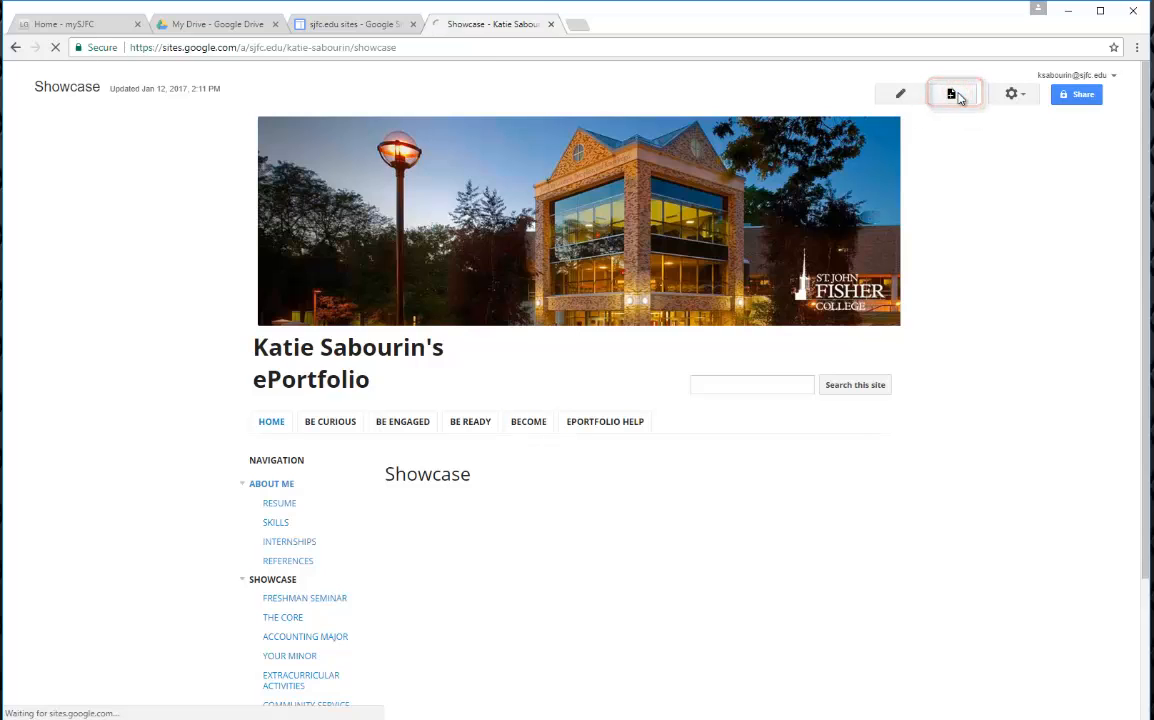
pyautogui.write('At')
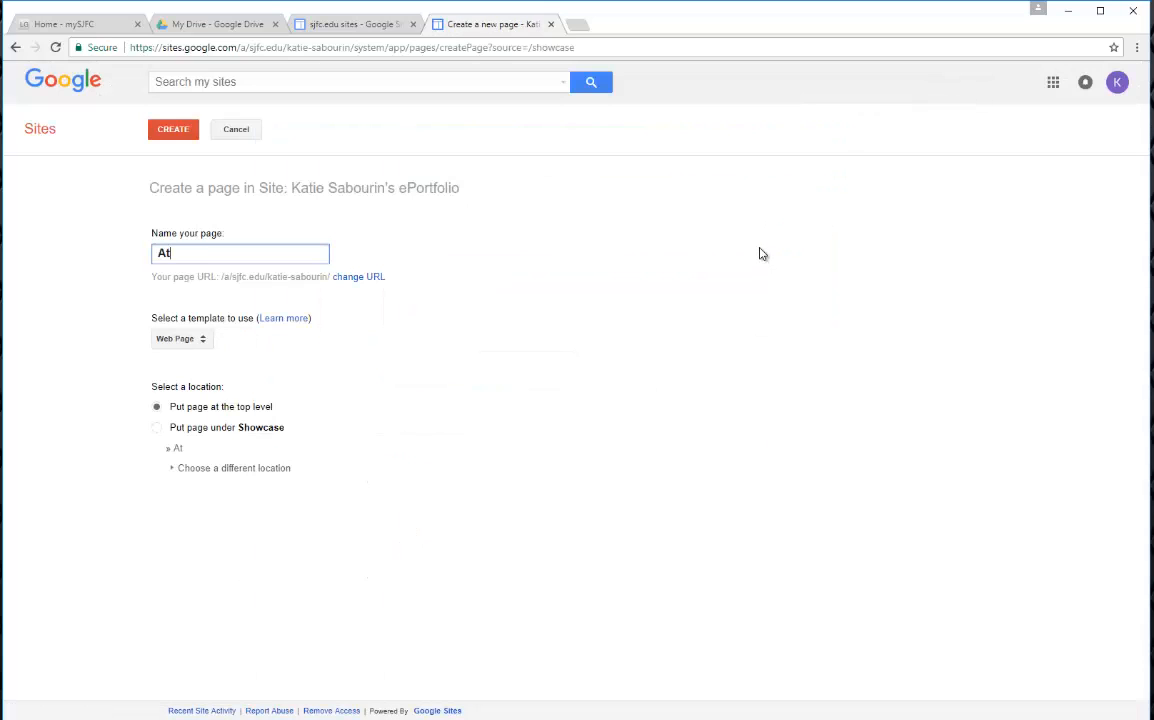
pyautogui.write('hletics')
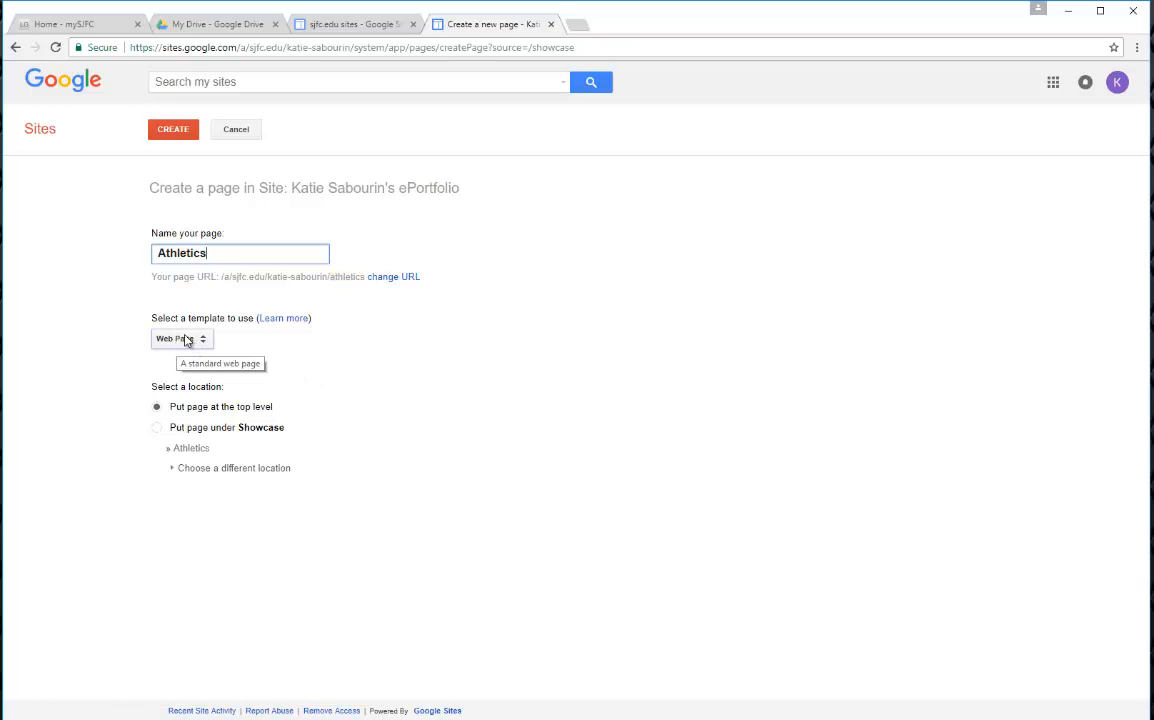
pyautogui.click(156, 429)
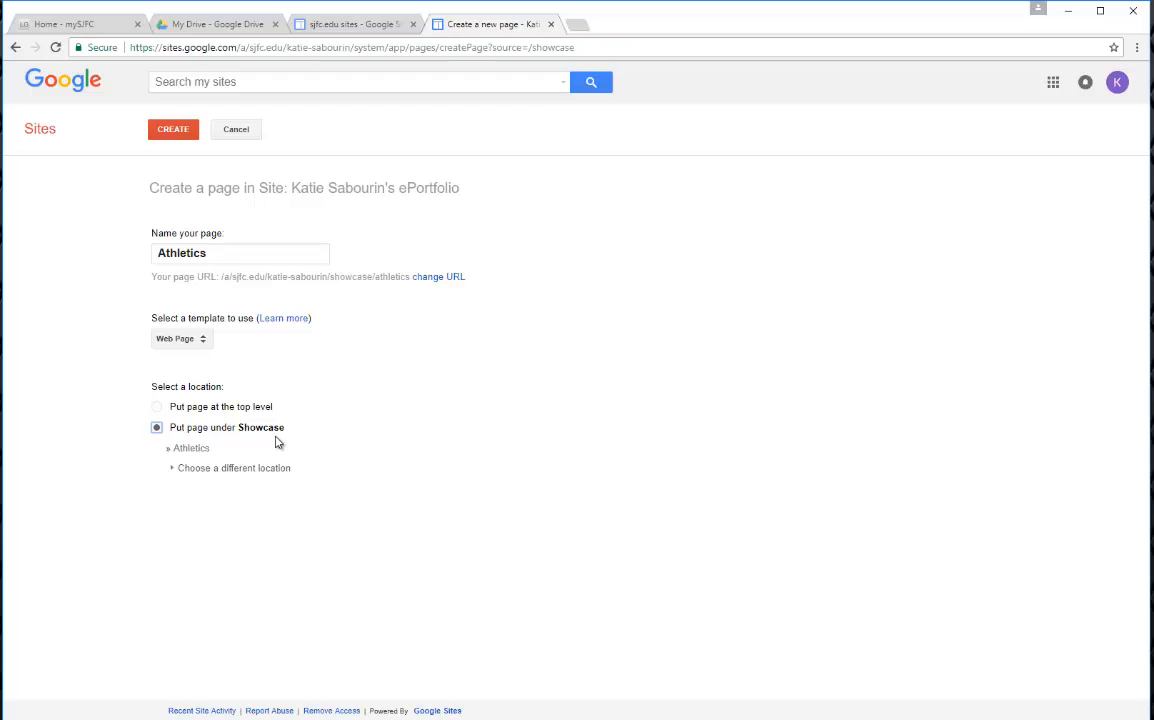
pyautogui.click(177, 132)
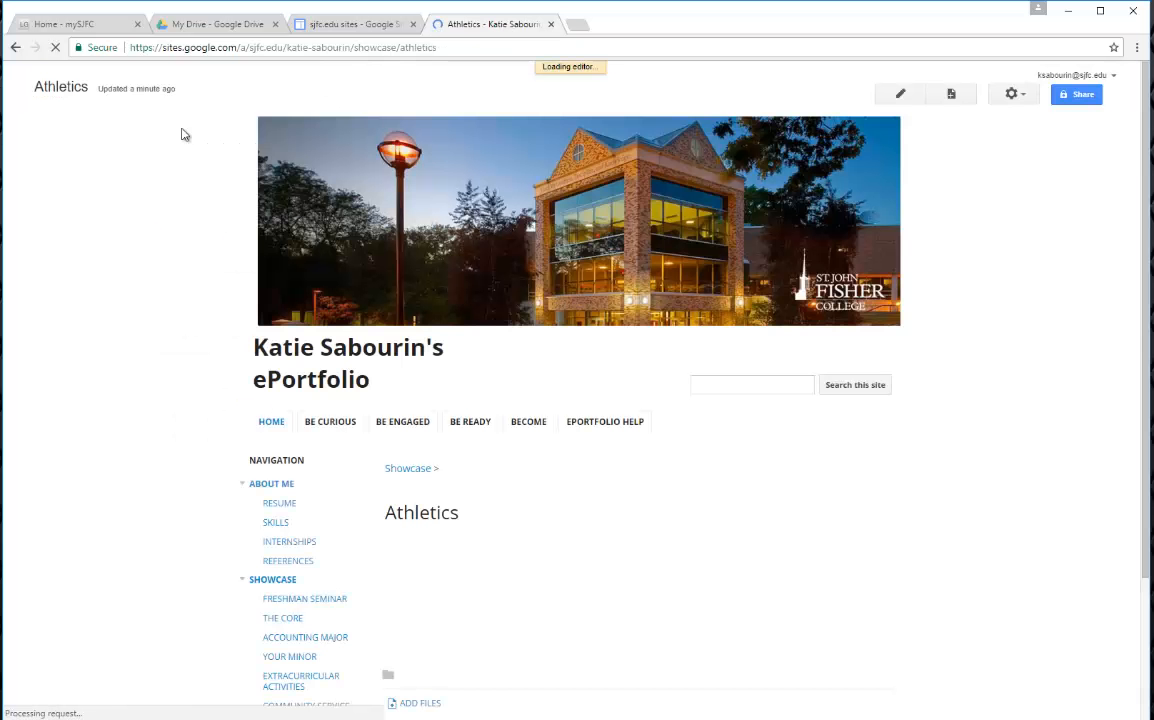
# Step: Enter "add information" as the body text of the Athletics page and save the page
pyautogui.scroll(-1, 920, 508)
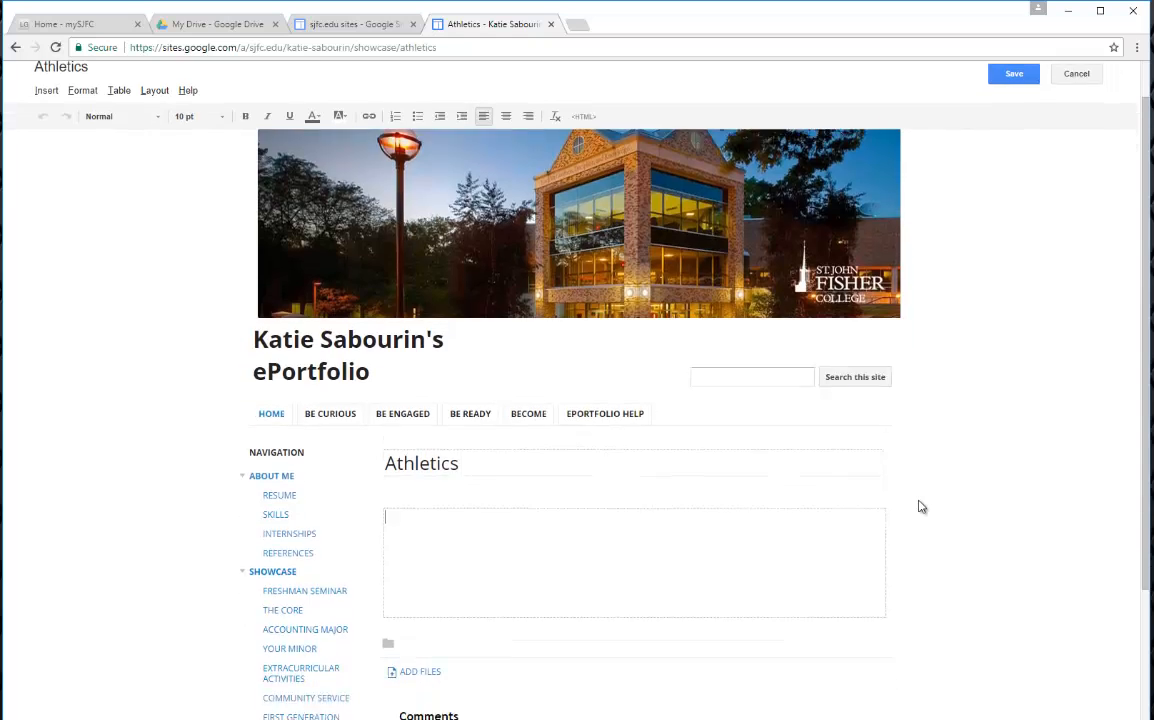
pyautogui.click(713, 506)
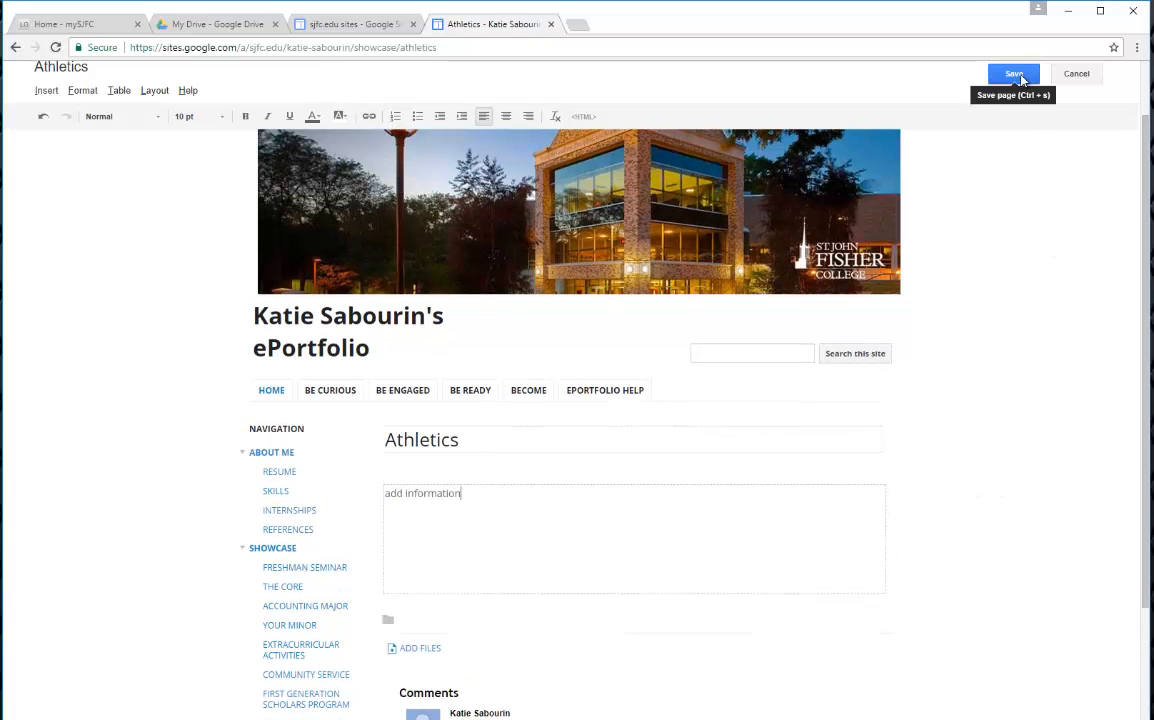
pyautogui.click(1018, 76)
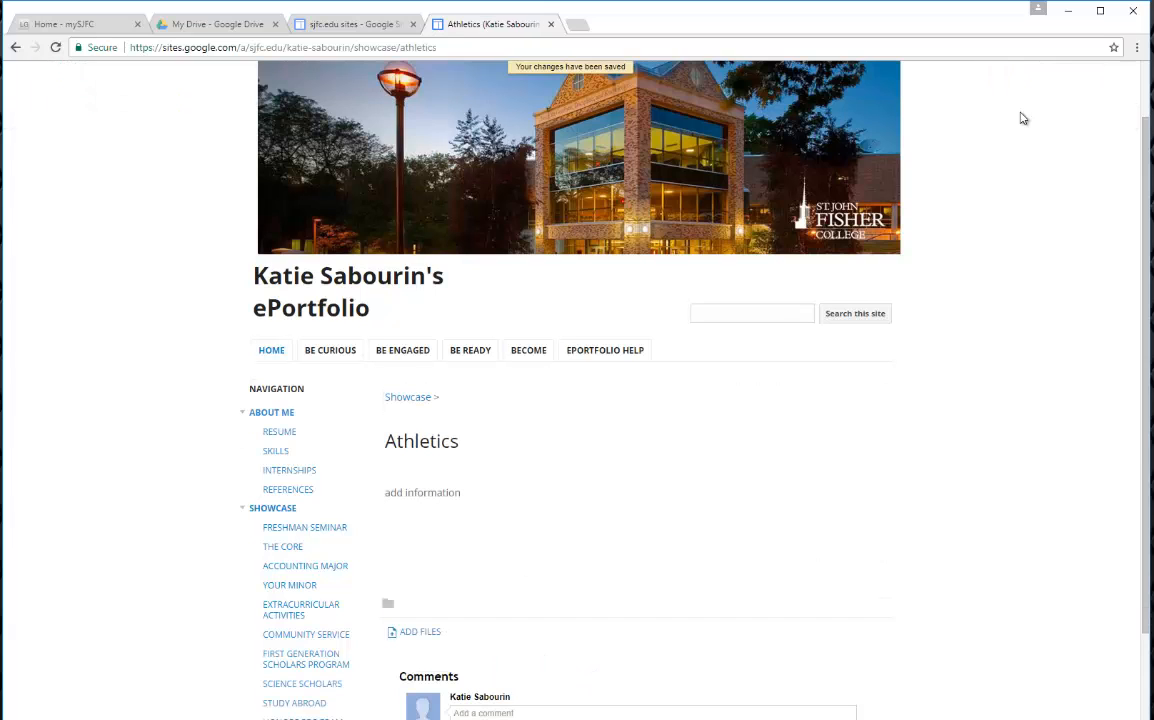
# Step: Open the site layout for editing and bring up the configuration of the sidebar's Navigation item
pyautogui.scroll(-2, 948, 489)
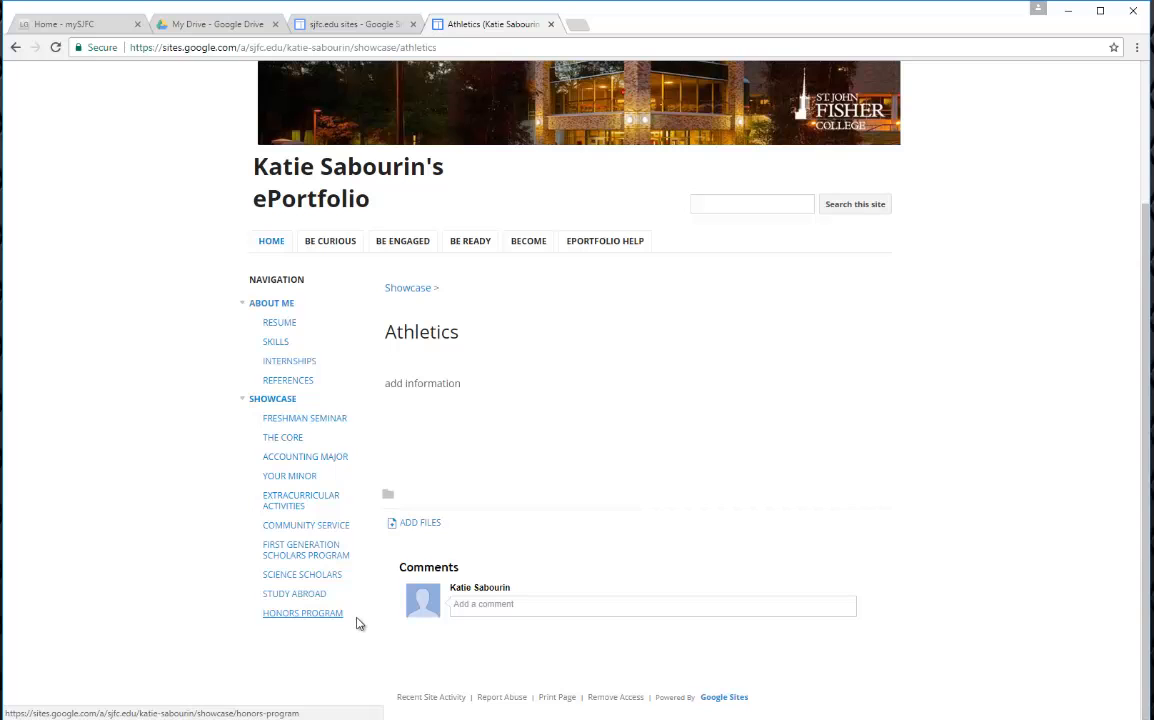
pyautogui.scroll(3, 358, 623)
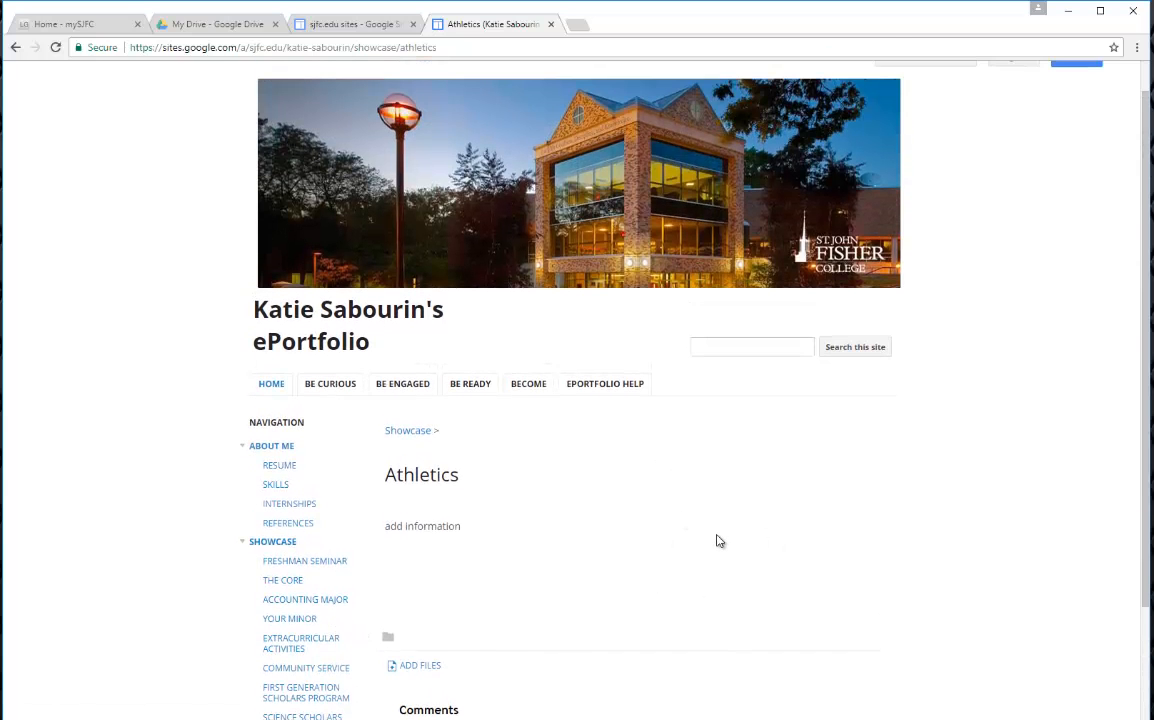
pyautogui.scroll(1, 716, 541)
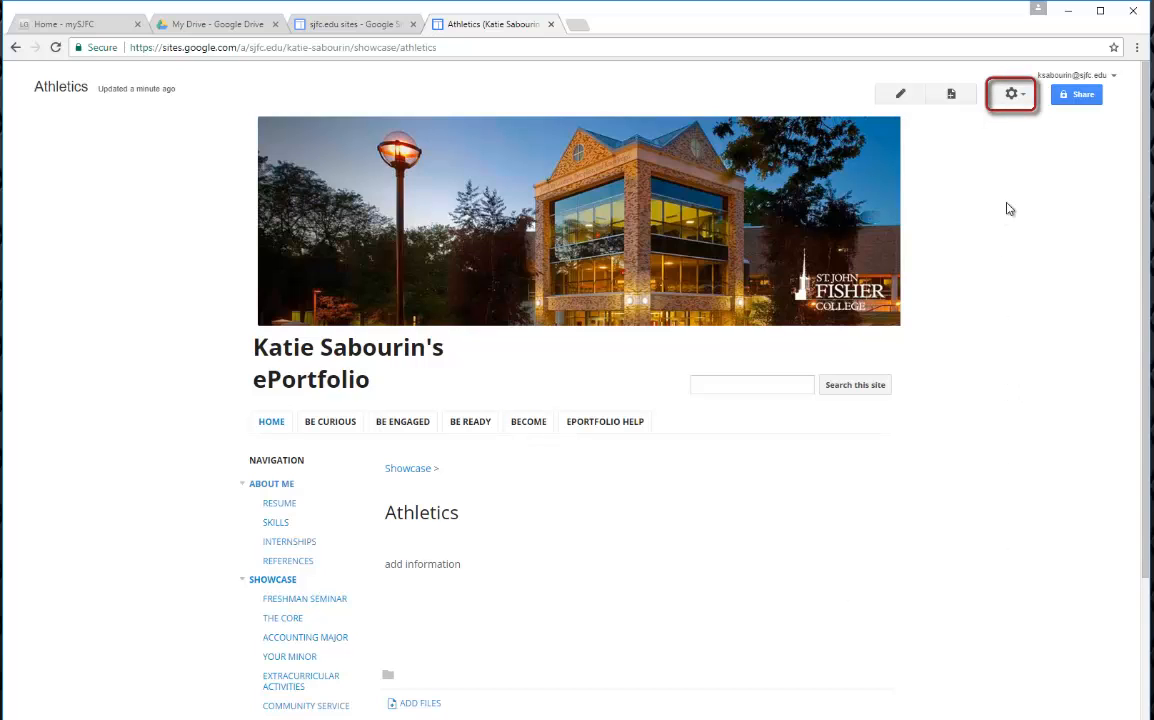
pyautogui.click(1030, 100)
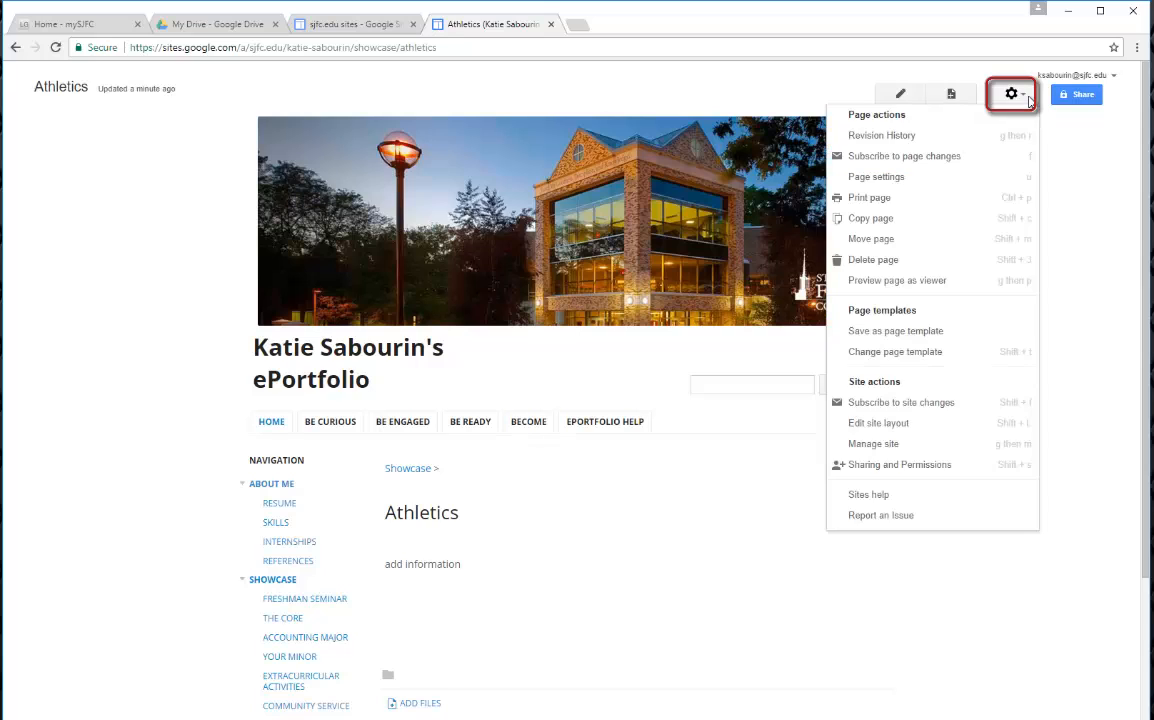
pyautogui.click(926, 433)
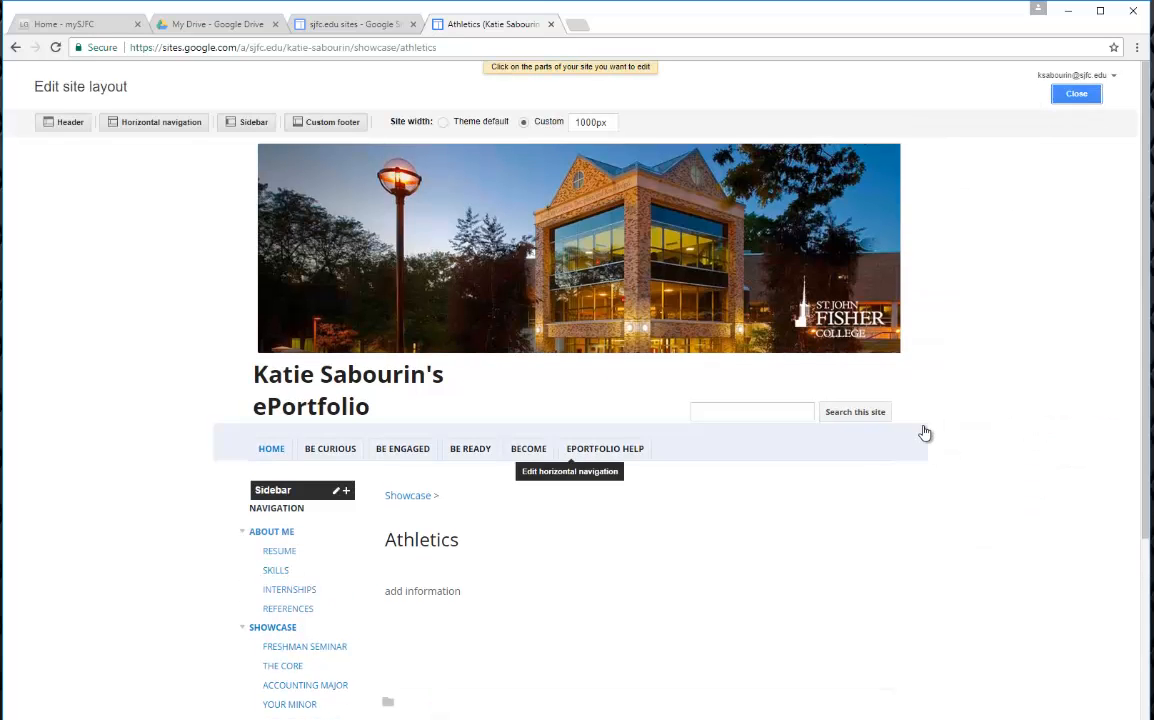
pyautogui.scroll(-1, 926, 433)
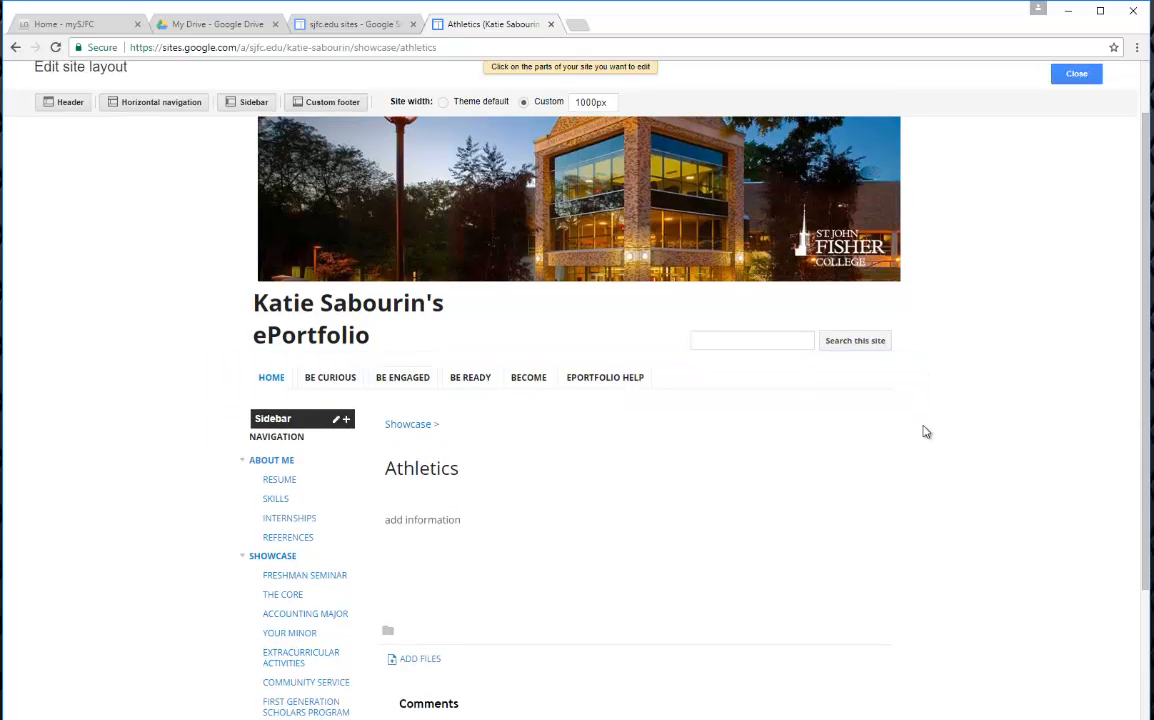
pyautogui.scroll(-1, 926, 432)
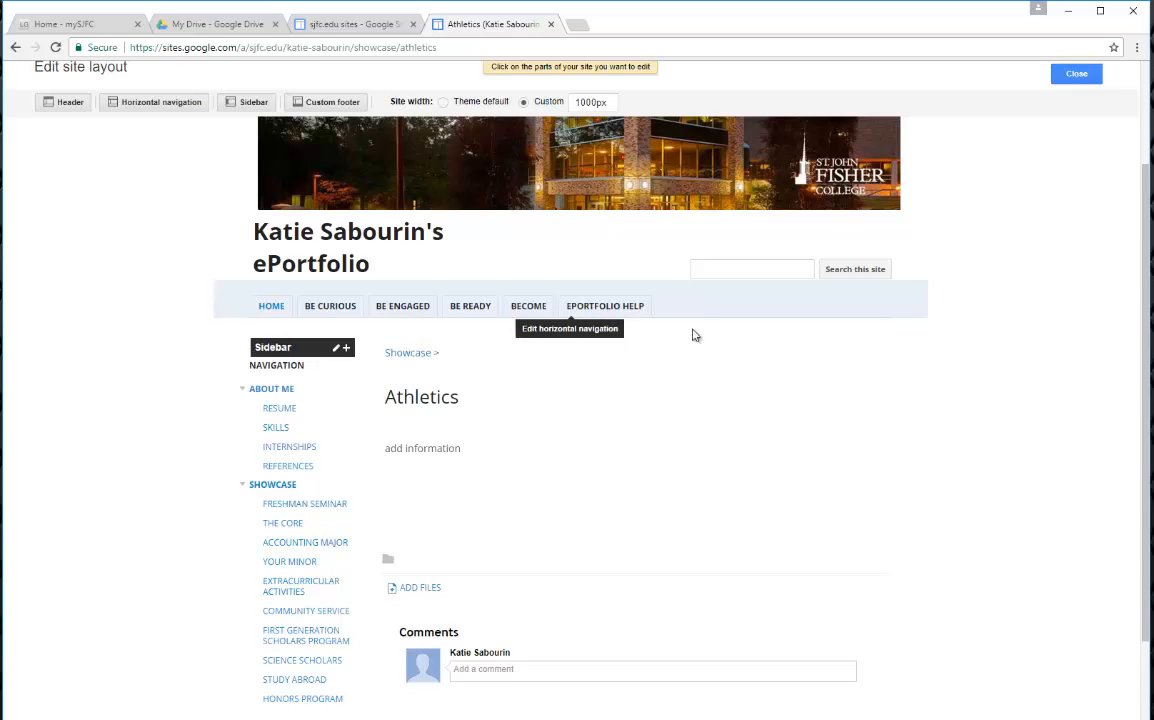
pyautogui.scroll(-1, 650, 460)
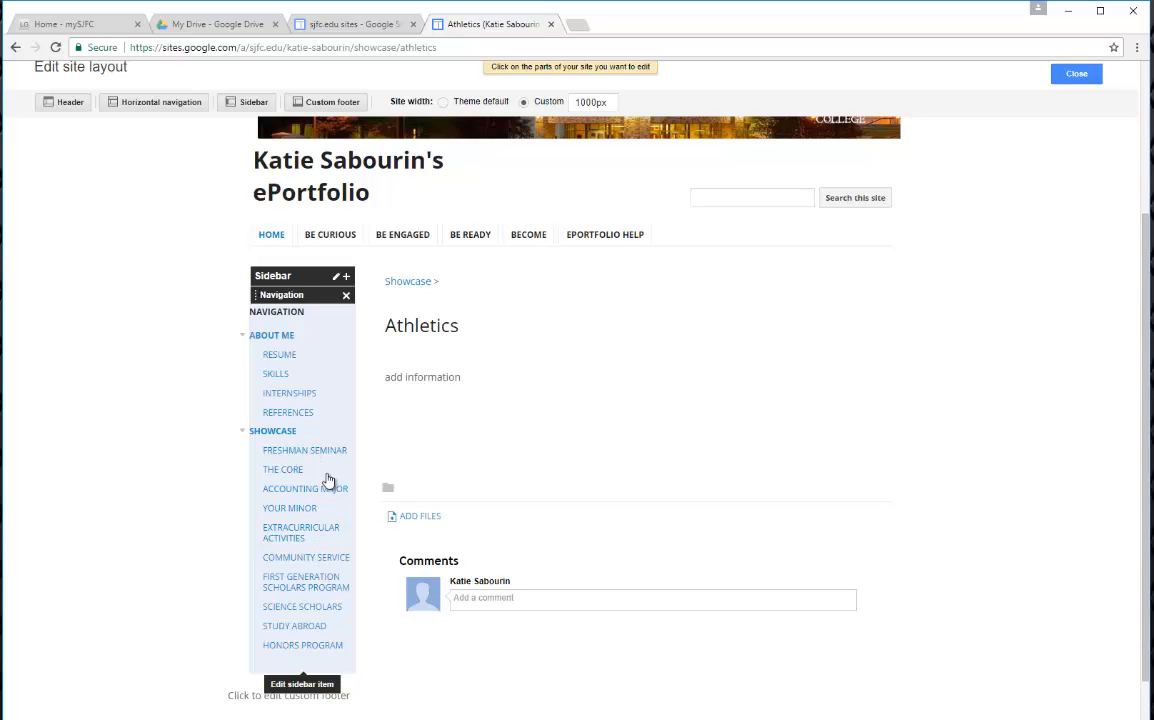
pyautogui.click(329, 481)
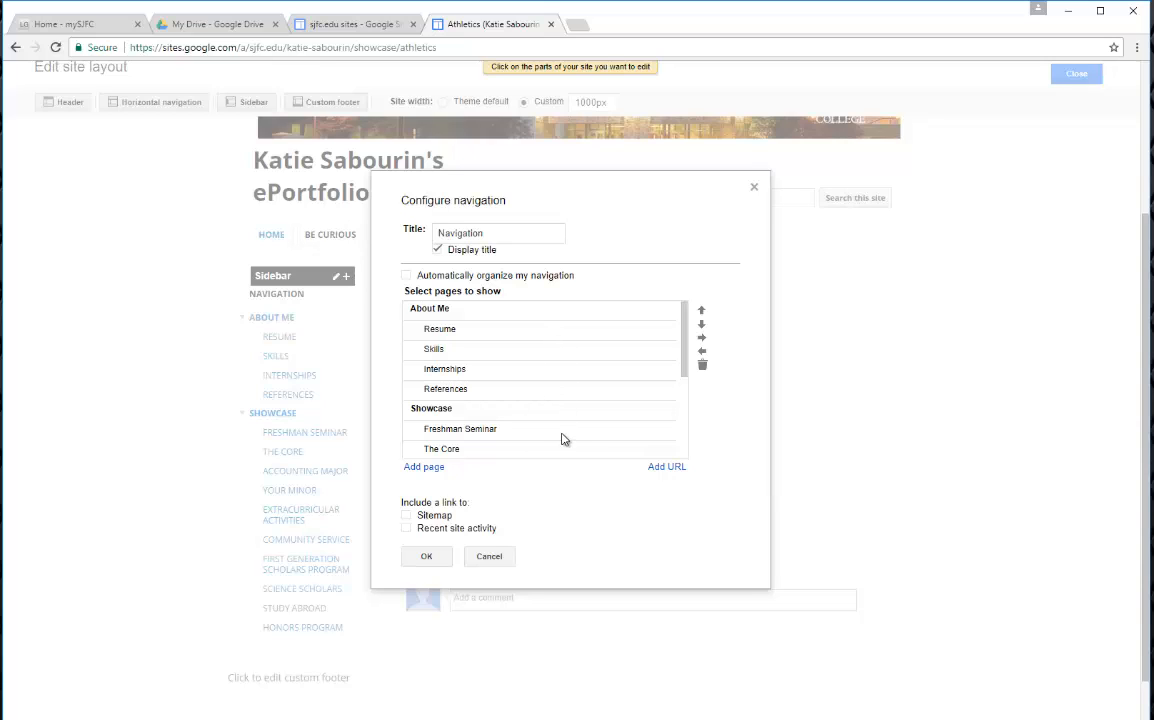
# Step: Add the Athletics page, found under Showcase in the site map, to the sidebar navigation's page list
pyautogui.scroll(-5, 563, 437)
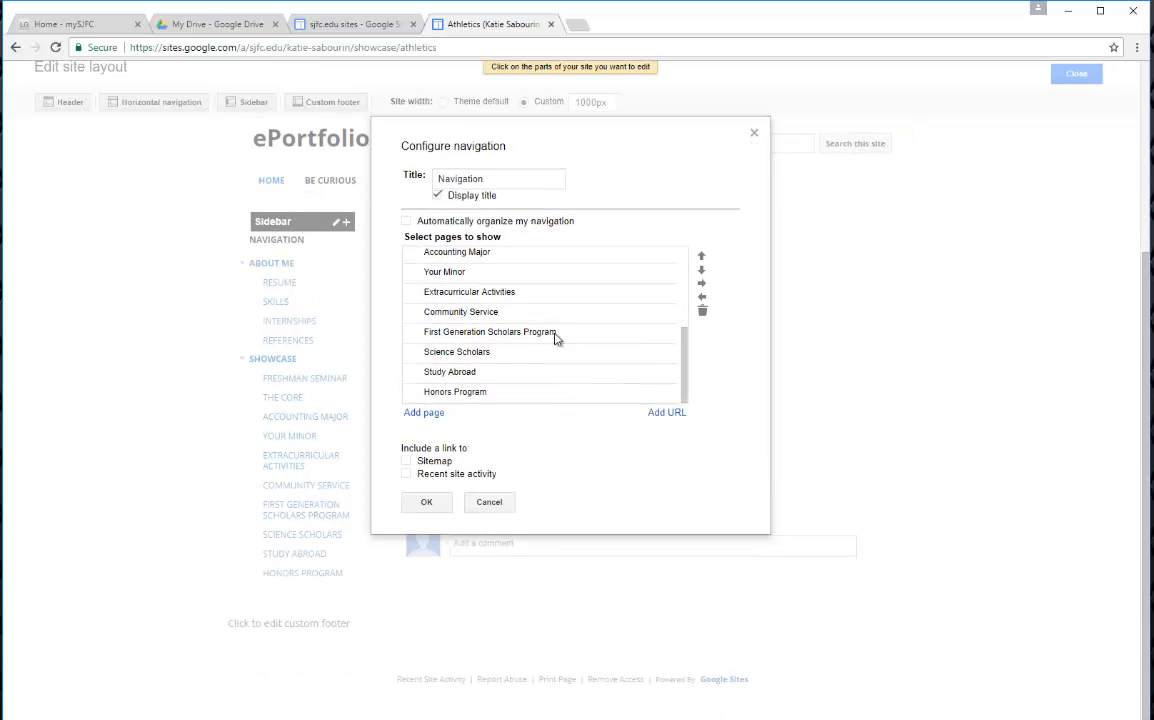
pyautogui.scroll(3, 556, 337)
pyautogui.scroll(-1, 562, 380)
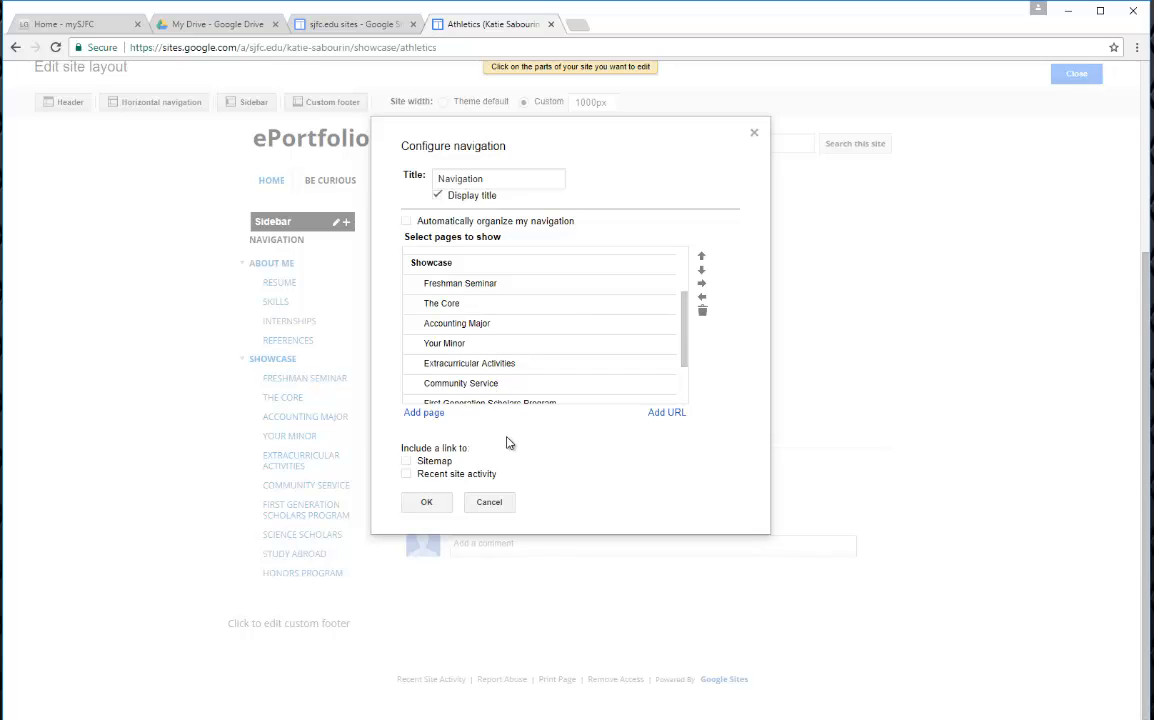
pyautogui.click(420, 412)
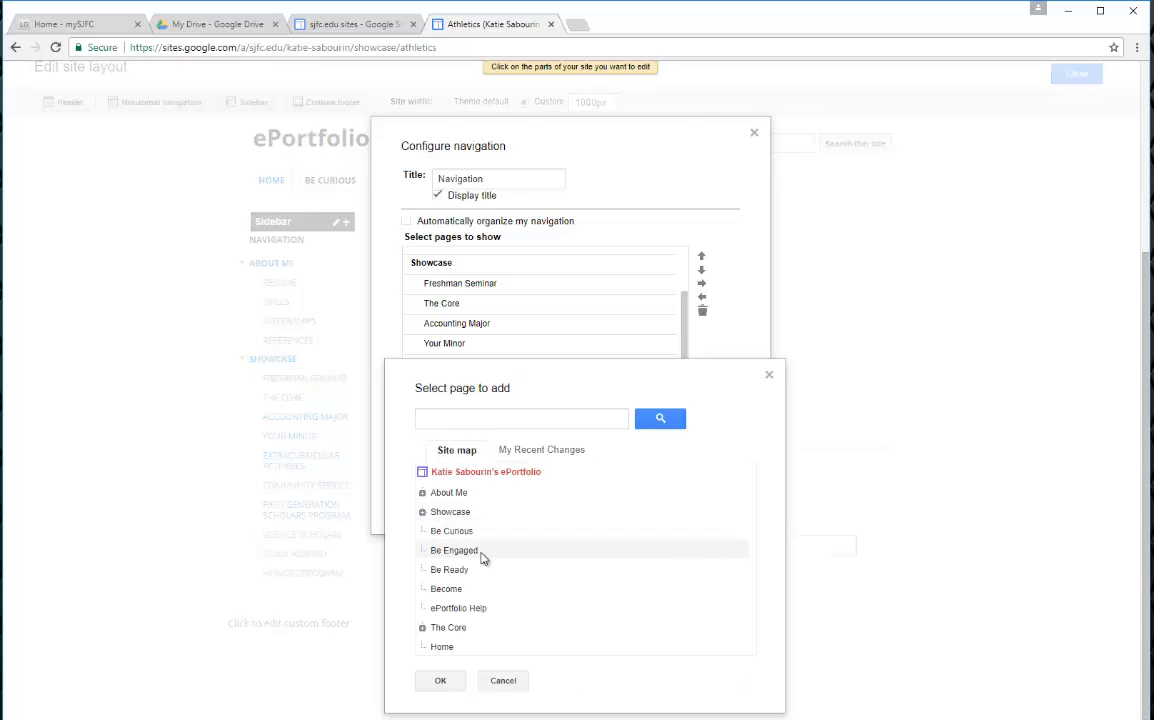
pyautogui.click(422, 513)
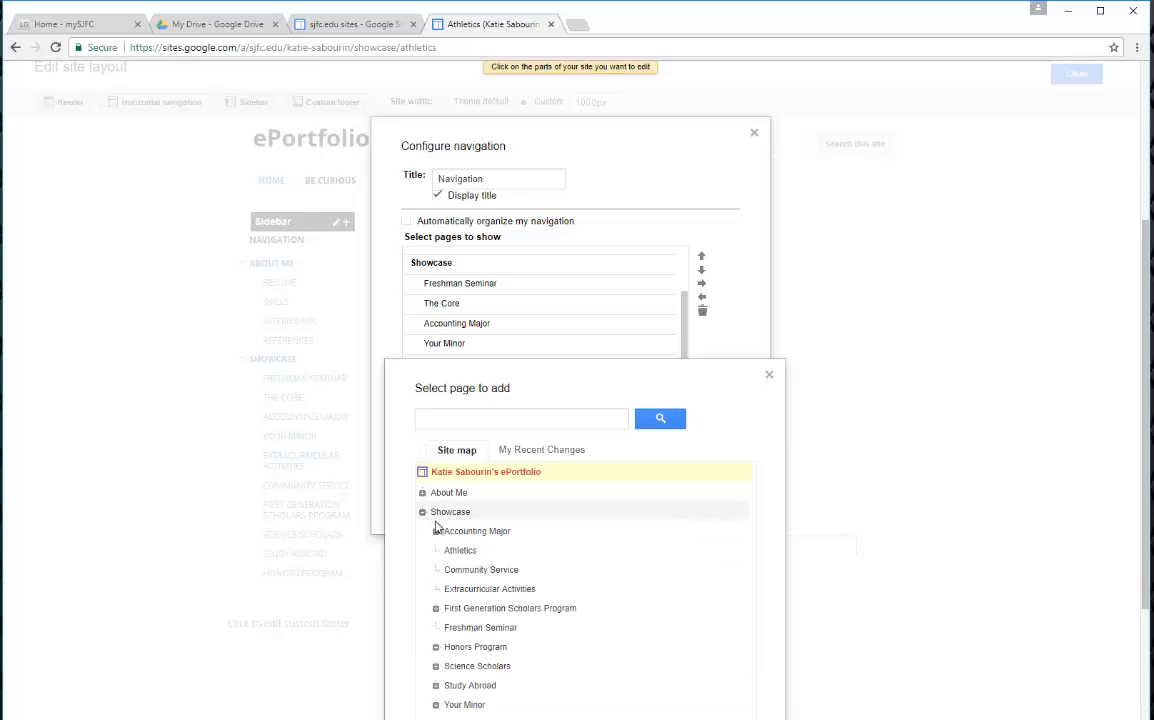
pyautogui.scroll(-1, 627, 533)
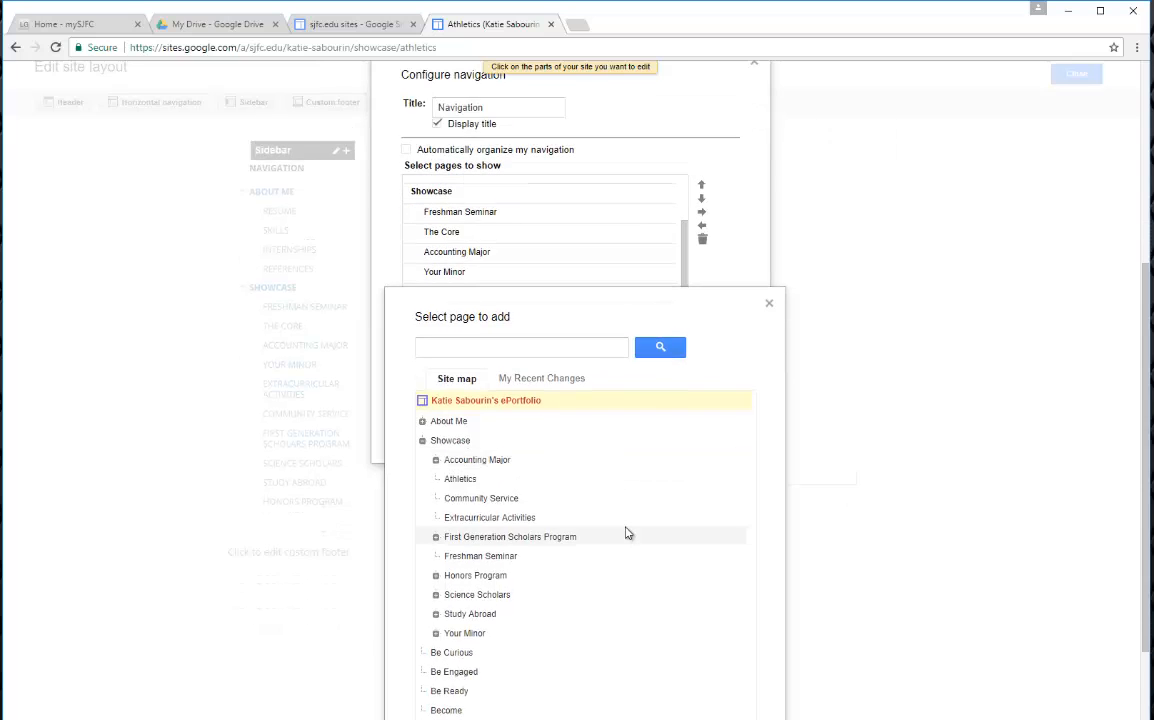
pyautogui.scroll(-1, 627, 533)
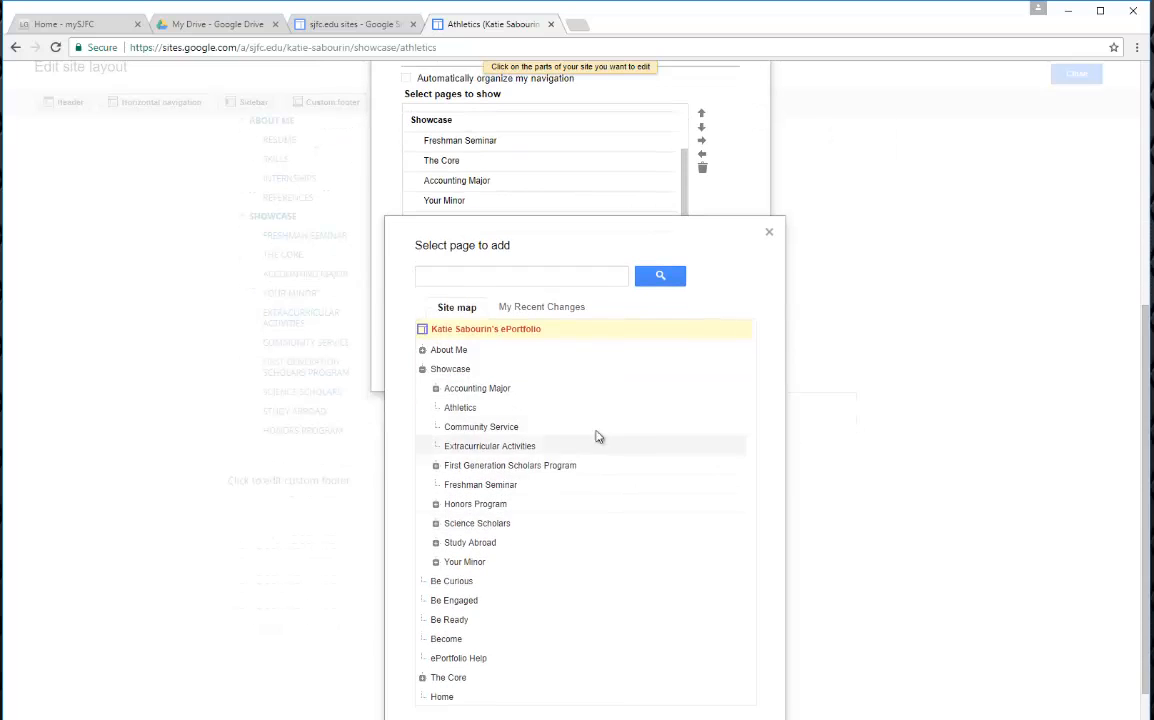
pyautogui.click(478, 408)
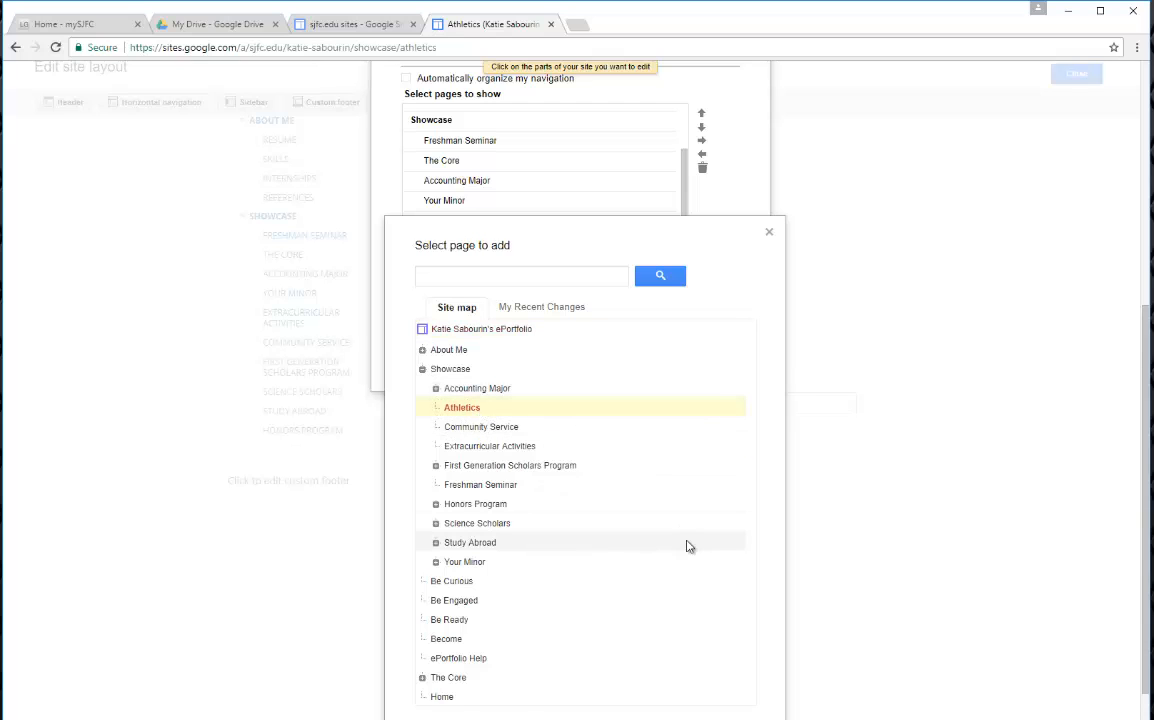
pyautogui.scroll(-1, 688, 545)
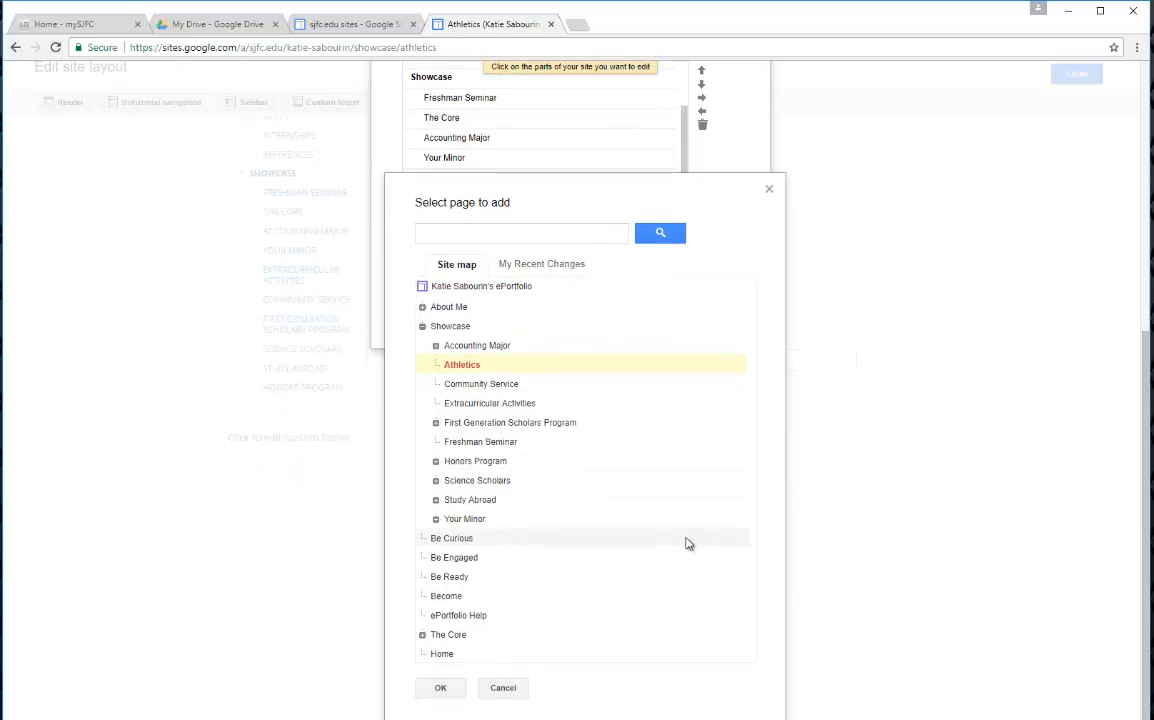
pyautogui.click(440, 690)
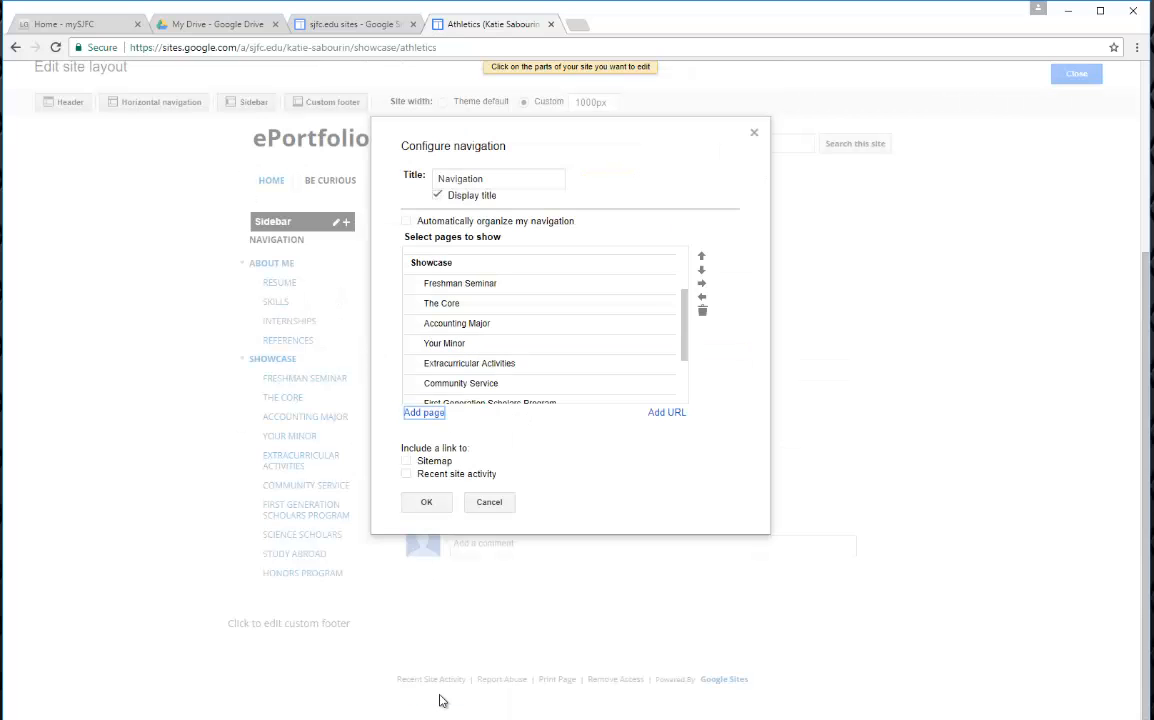
# Step: Indent Athletics as a subpage in the navigation list and move it up between Your Minor and Extracurricular Activities
pyautogui.scroll(-2, 578, 294)
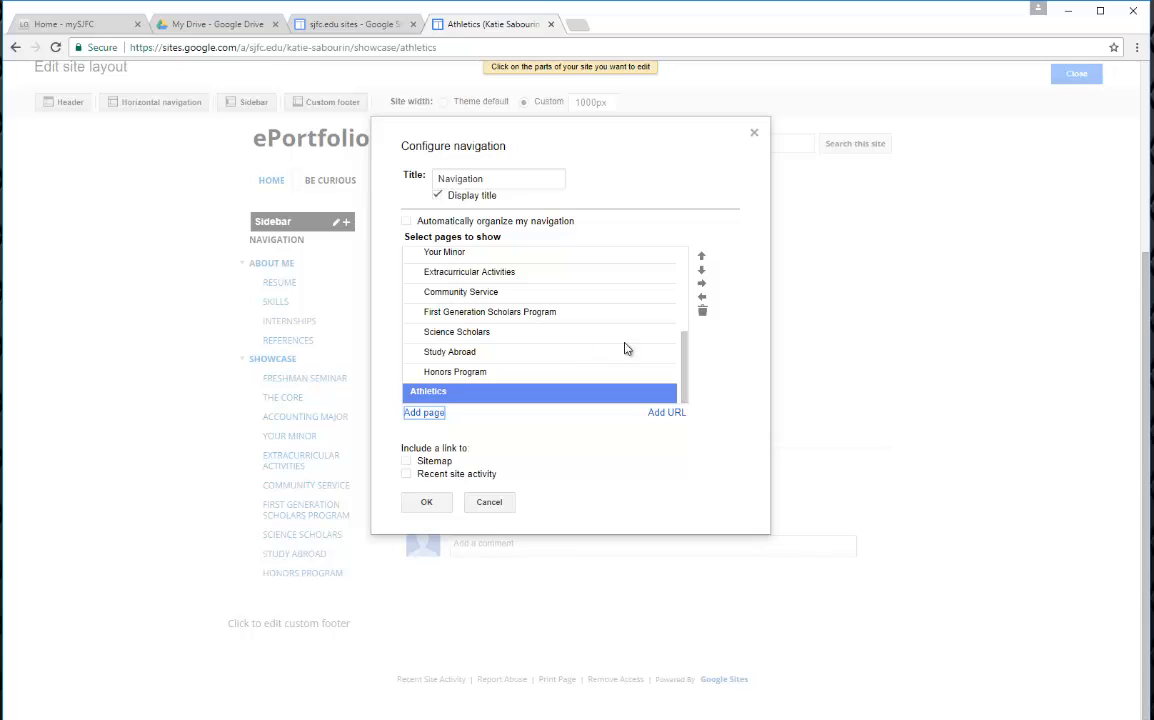
pyautogui.click(703, 288)
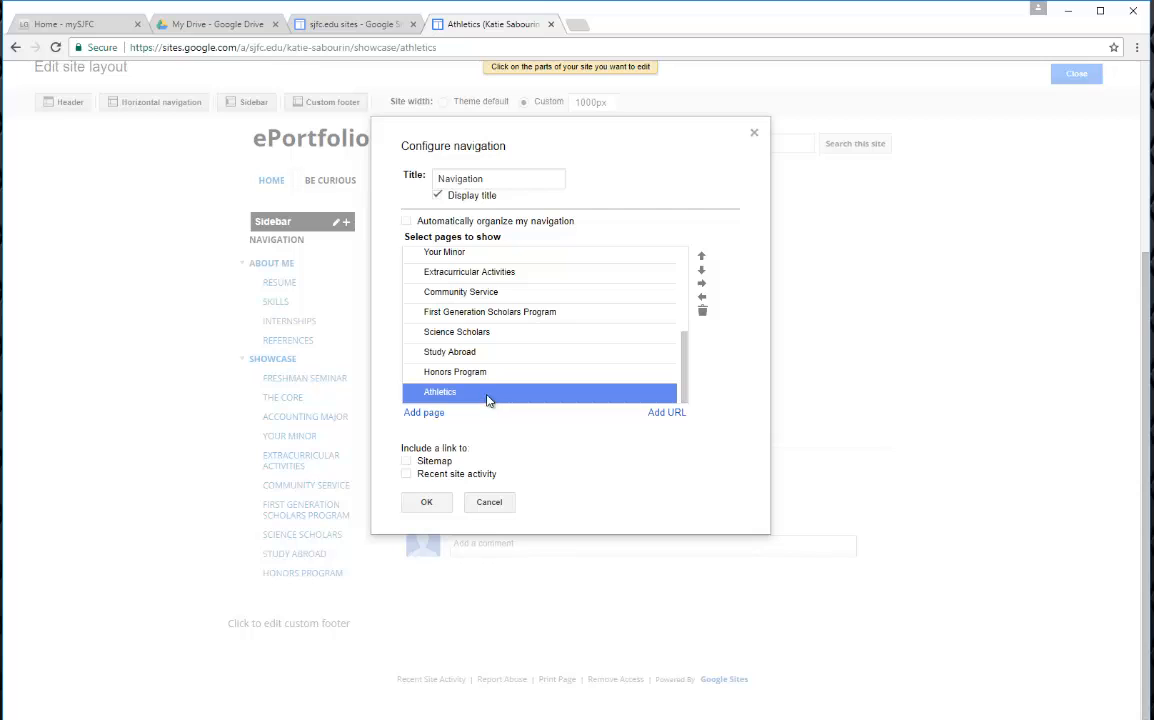
pyautogui.click(702, 258)
pyautogui.click(702, 258)
pyautogui.click(702, 258)
pyautogui.click(702, 258)
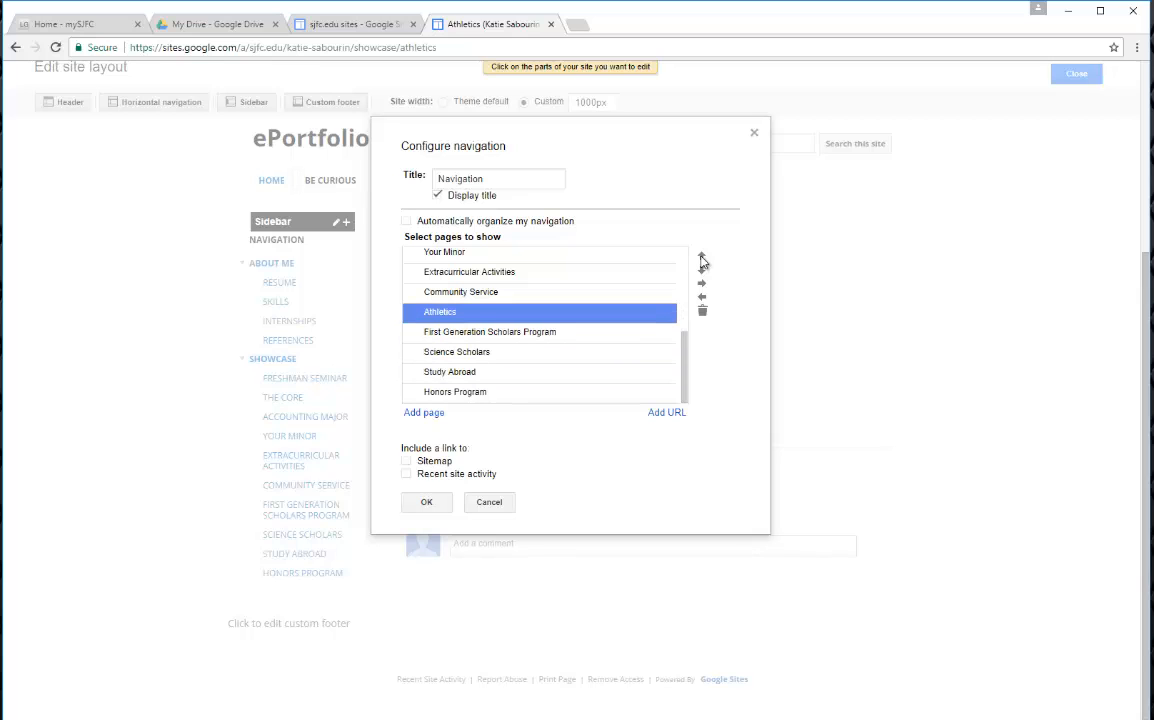
pyautogui.click(702, 258)
pyautogui.click(702, 258)
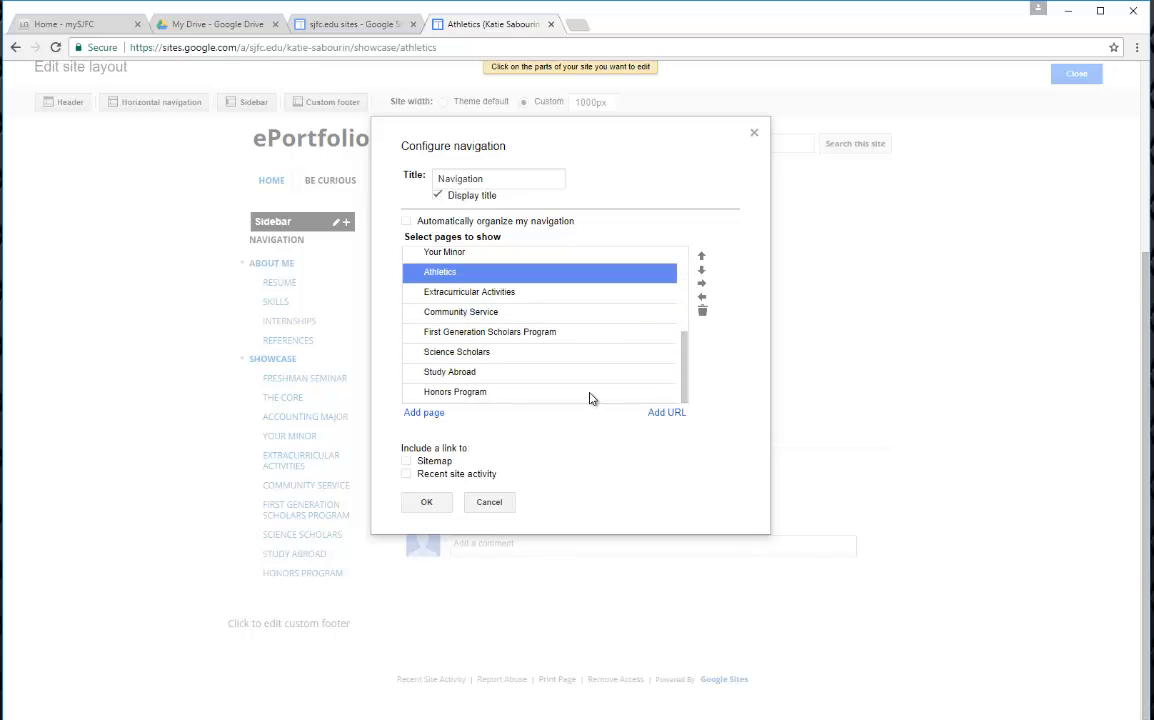
pyautogui.scroll(1, 531, 358)
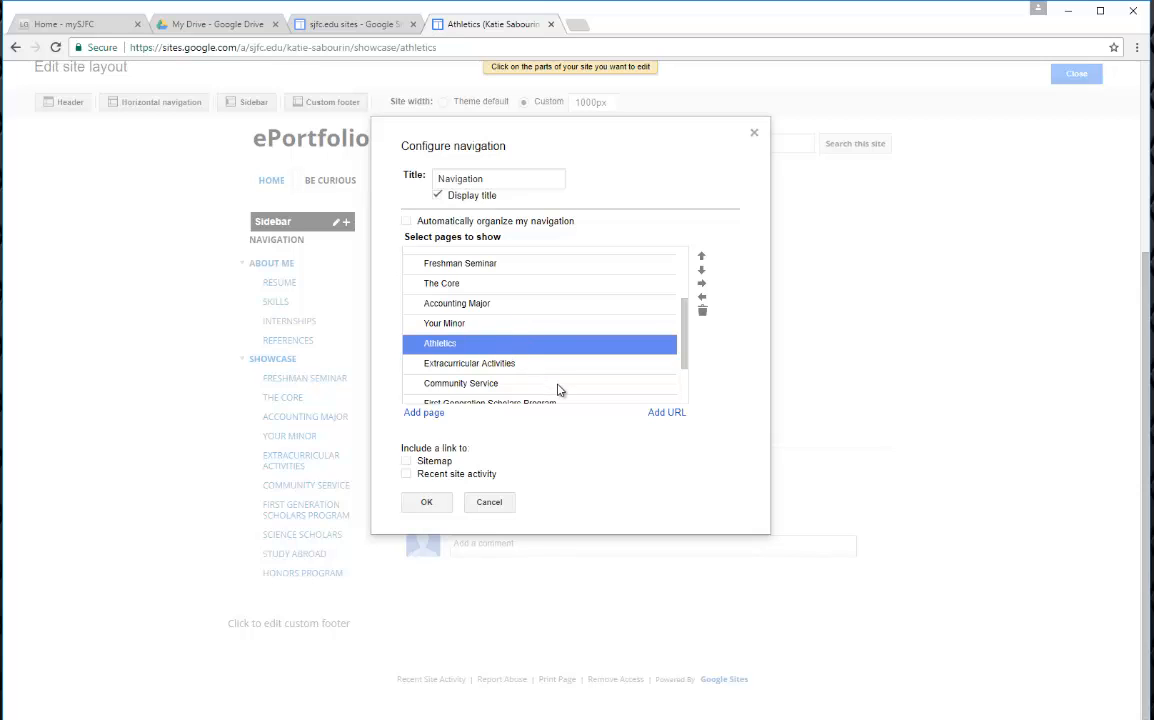
pyautogui.scroll(1, 555, 392)
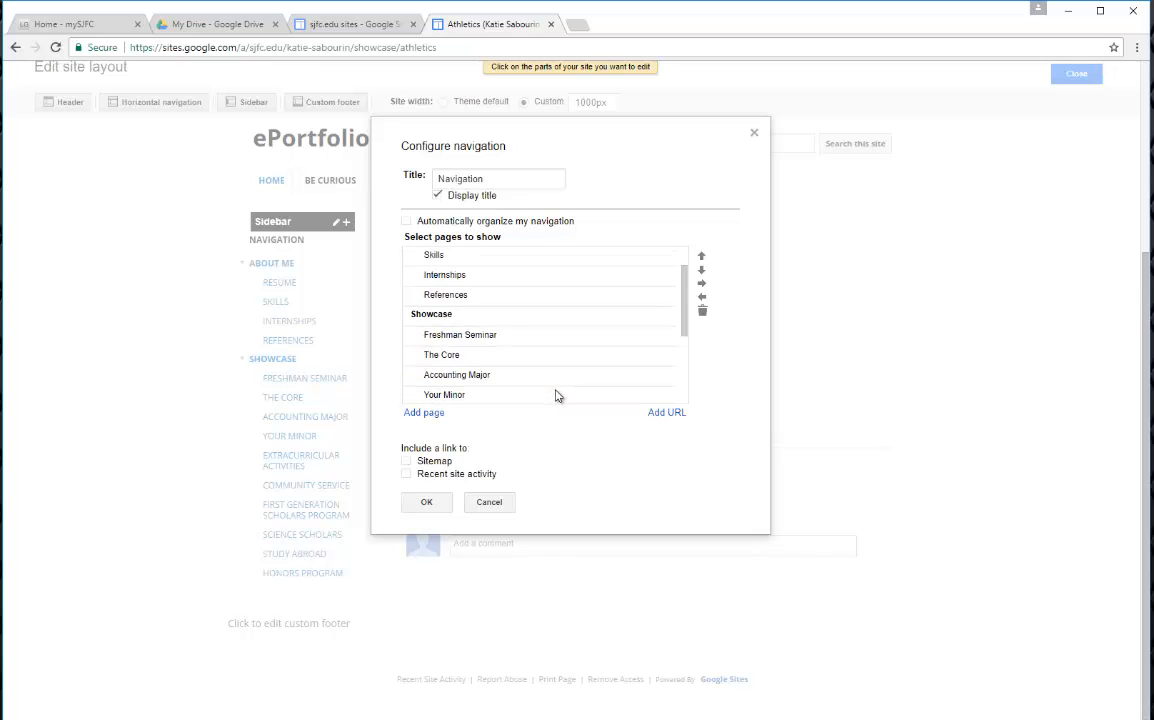
pyautogui.scroll(-1, 557, 396)
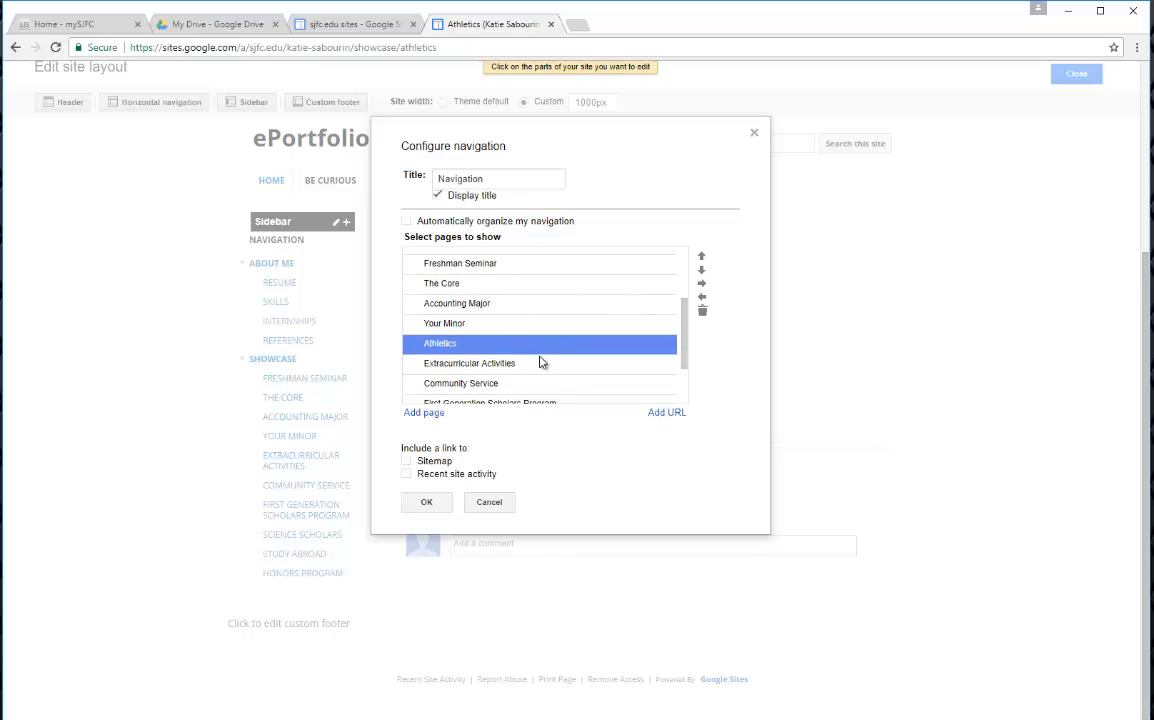
# Step: Confirm the navigation configuration and check the placement of Athletics in the sidebar
pyautogui.click(427, 502)
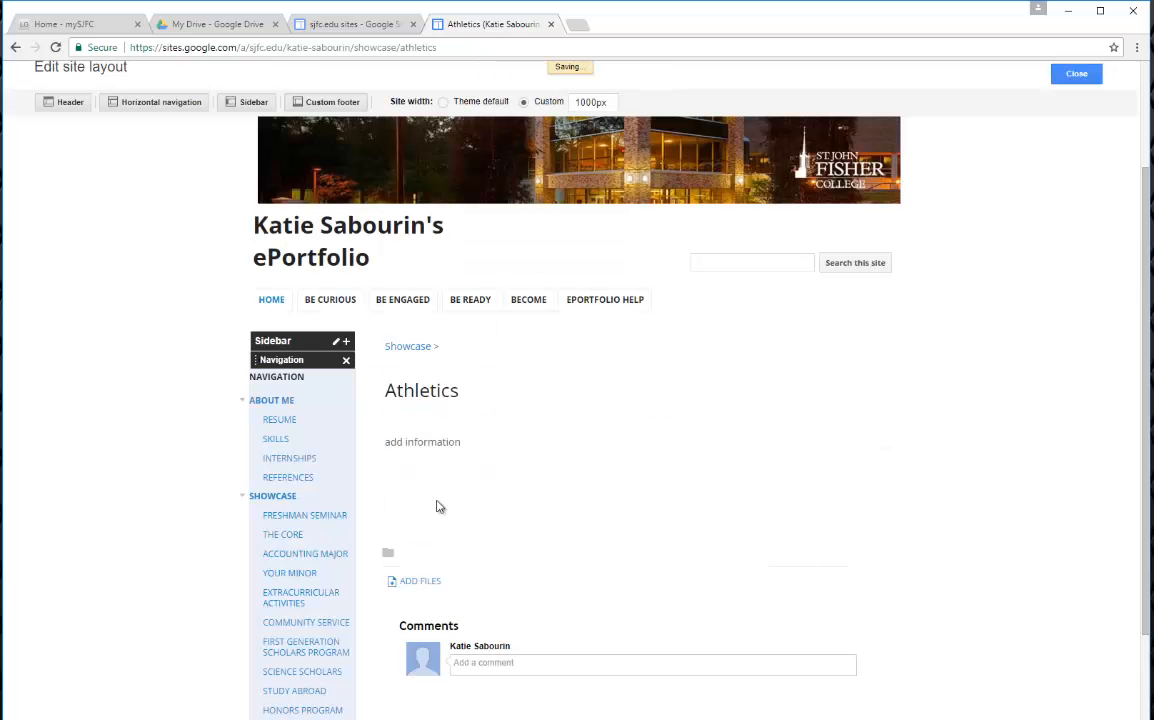
pyautogui.scroll(-2, 733, 500)
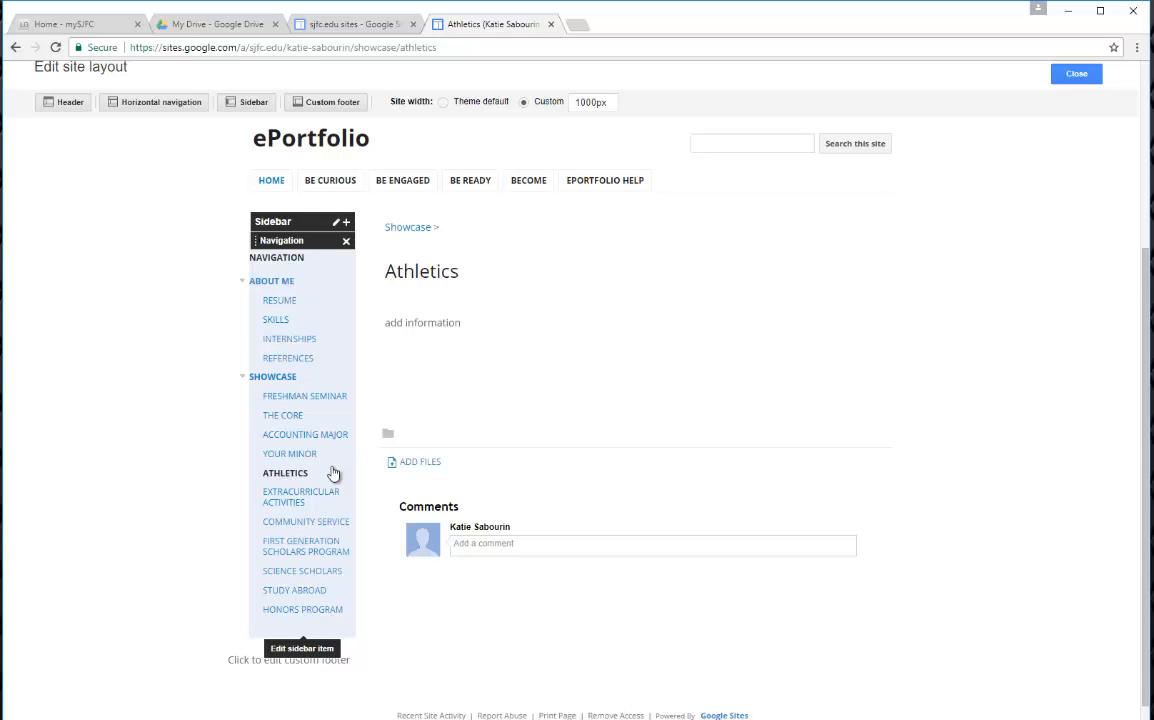
pyautogui.click(334, 473)
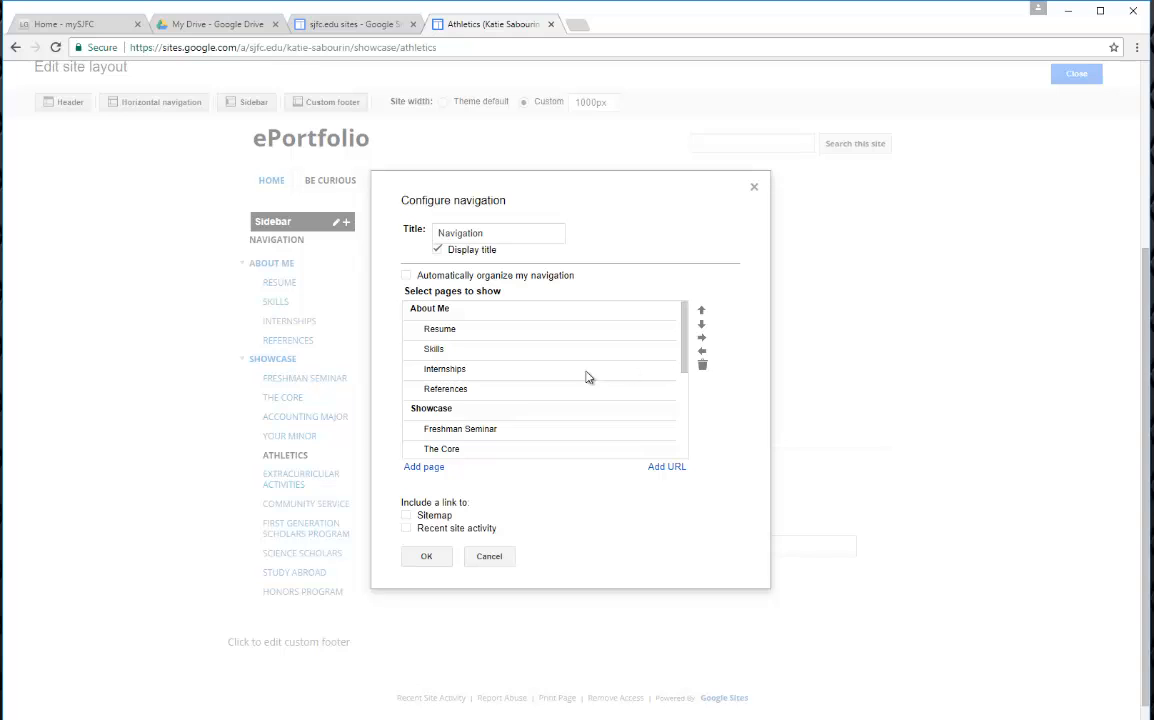
pyautogui.scroll(-1, 622, 402)
pyautogui.scroll(-1, 615, 405)
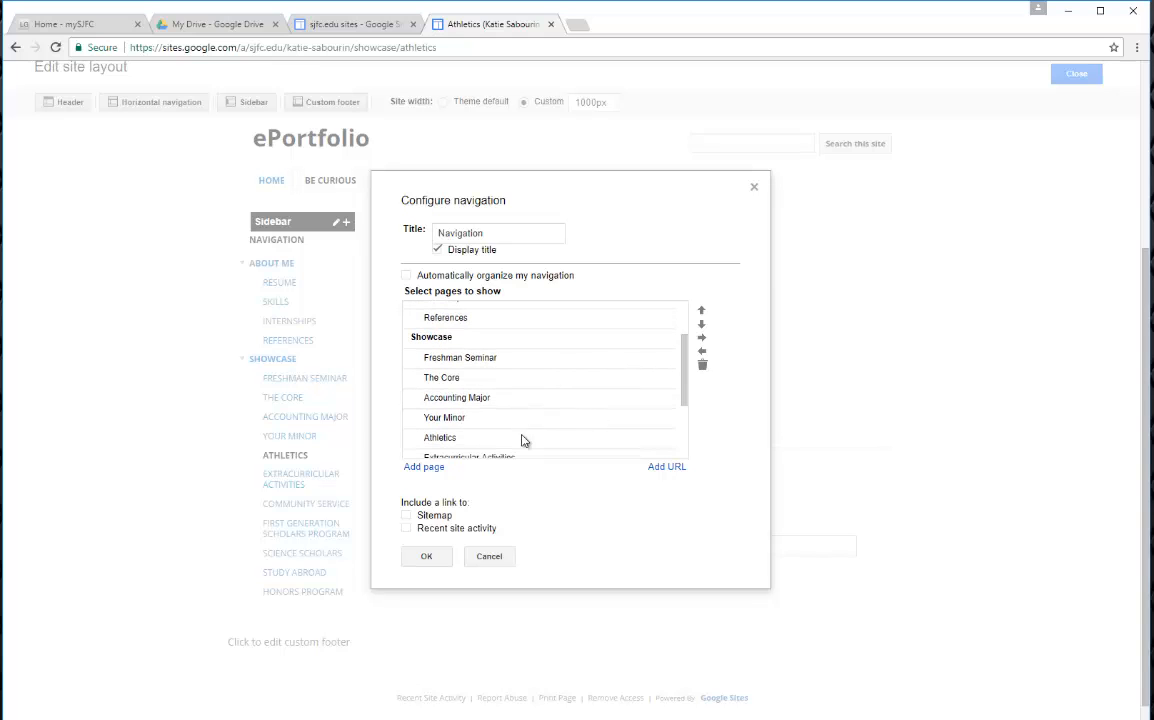
pyautogui.scroll(-1, 545, 436)
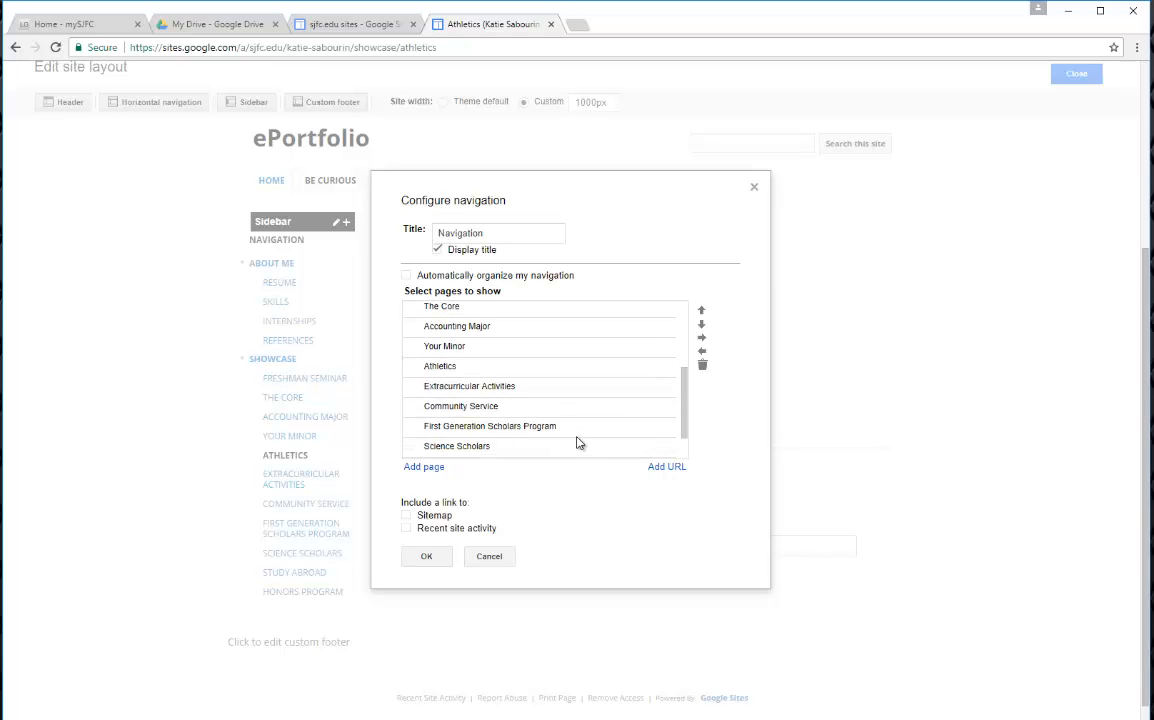
pyautogui.click(485, 388)
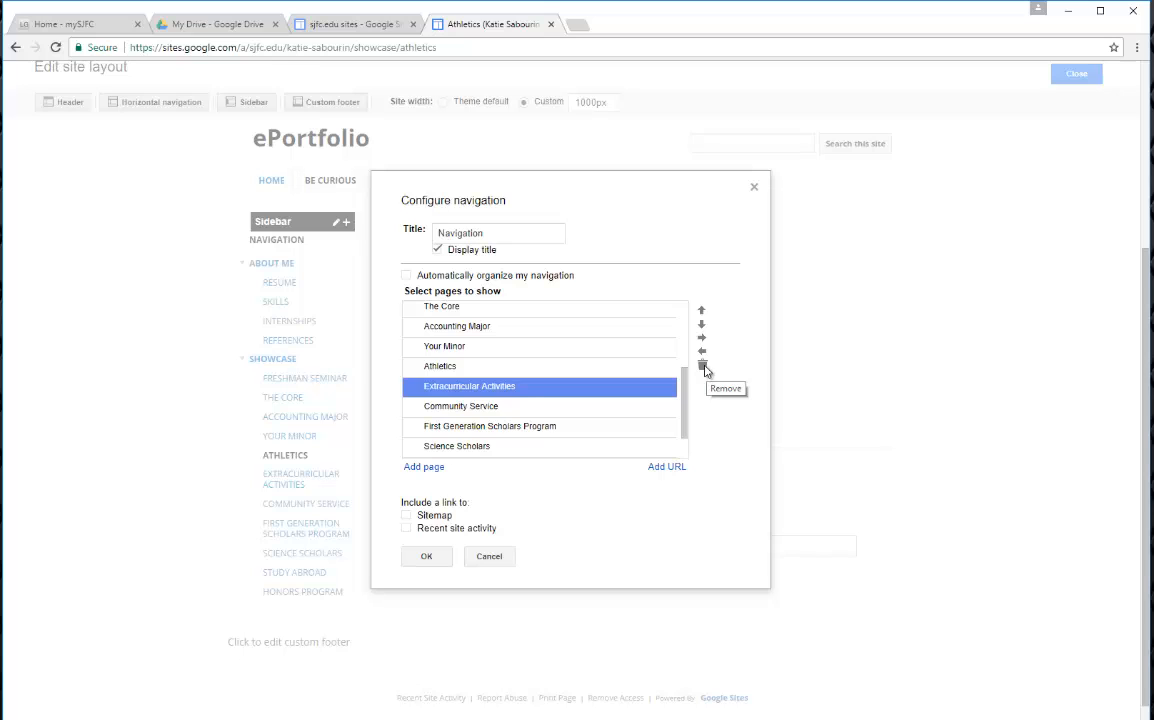
pyautogui.click(503, 559)
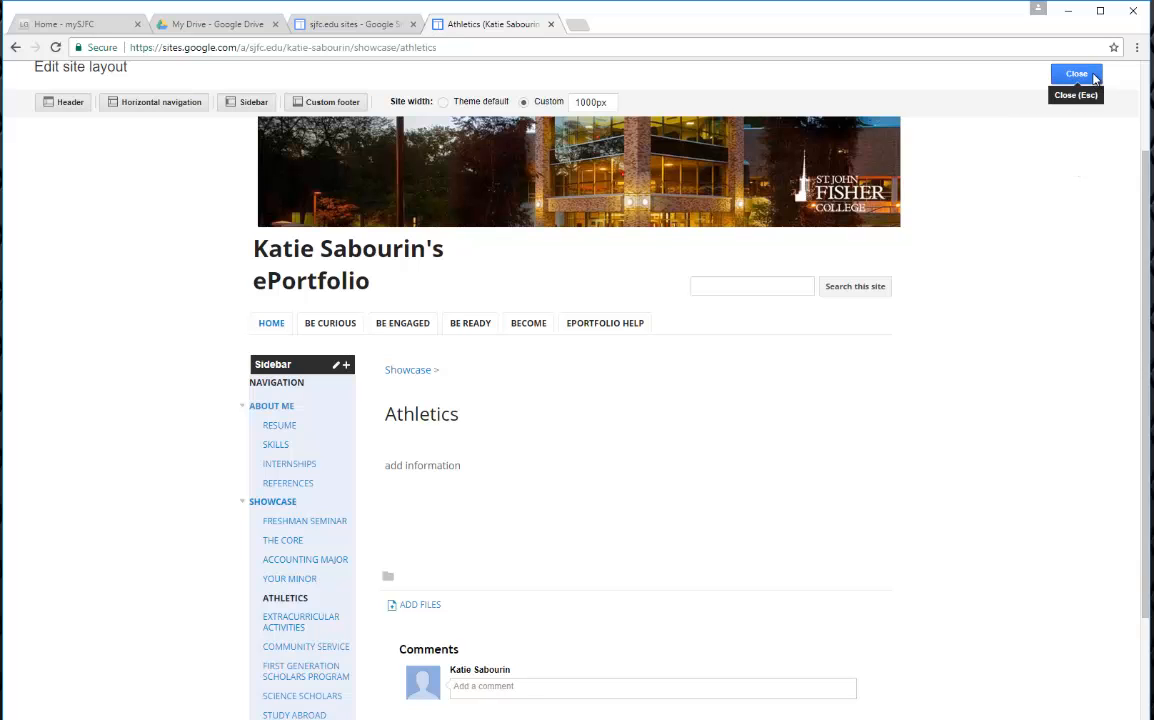
# Step: Leave the site layout editing mode and review the sidebar navigation on the Athletics page
pyautogui.click(1076, 74)
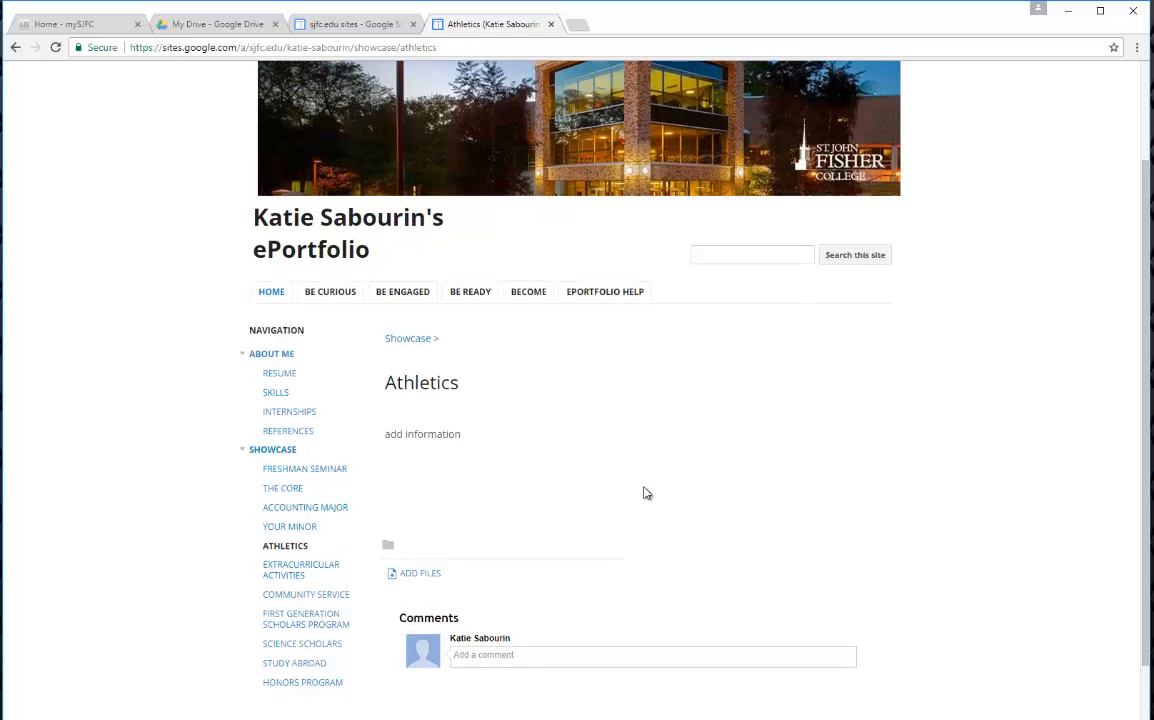
pyautogui.scroll(-1, 647, 494)
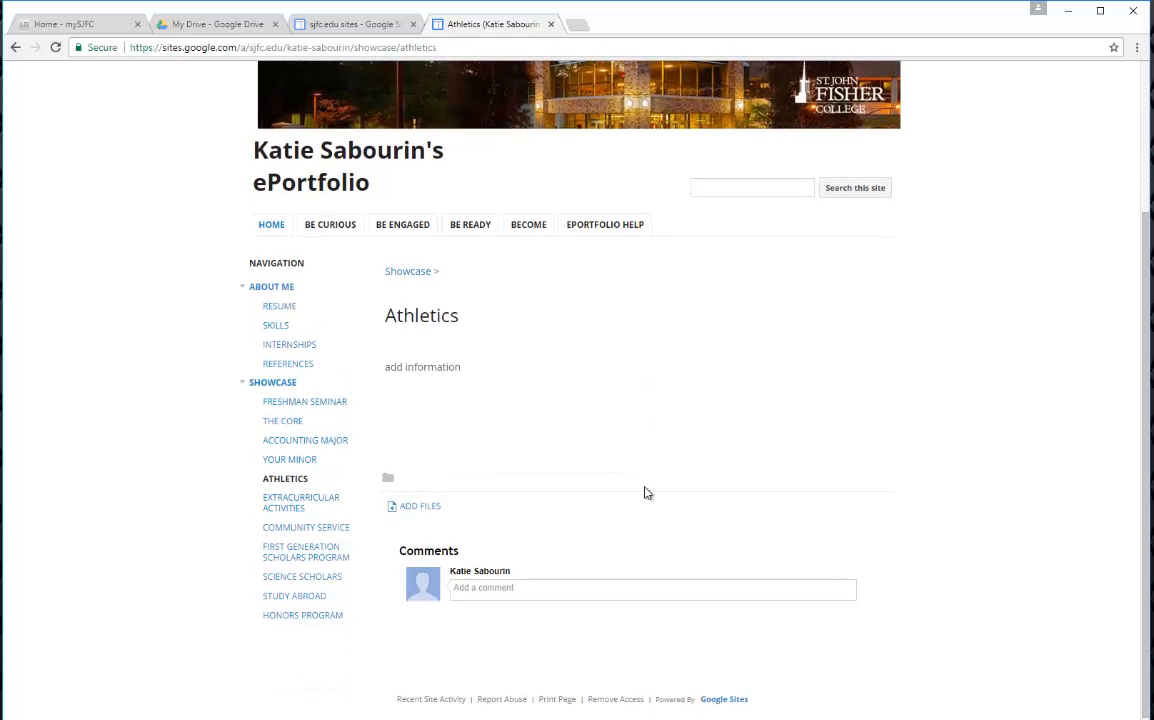